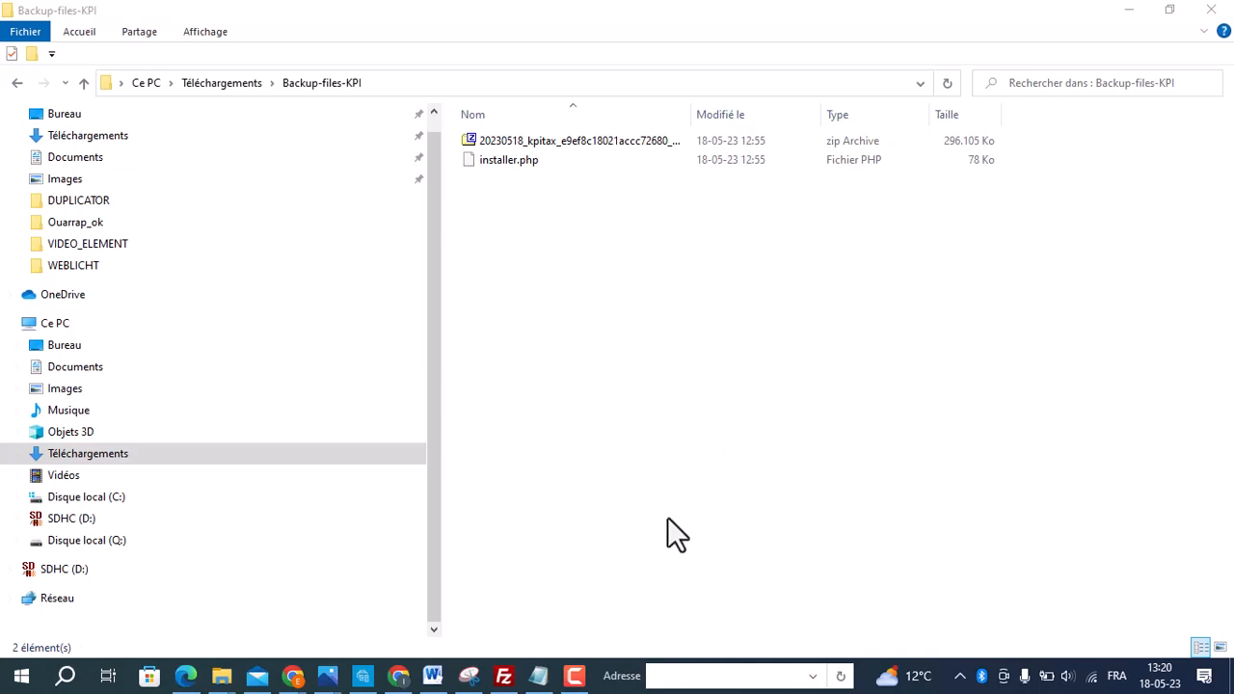
Review the domain name, FTP access and database sections in the INFOS_TEST_BACKUP notes.
click(538, 676)
click(409, 200)
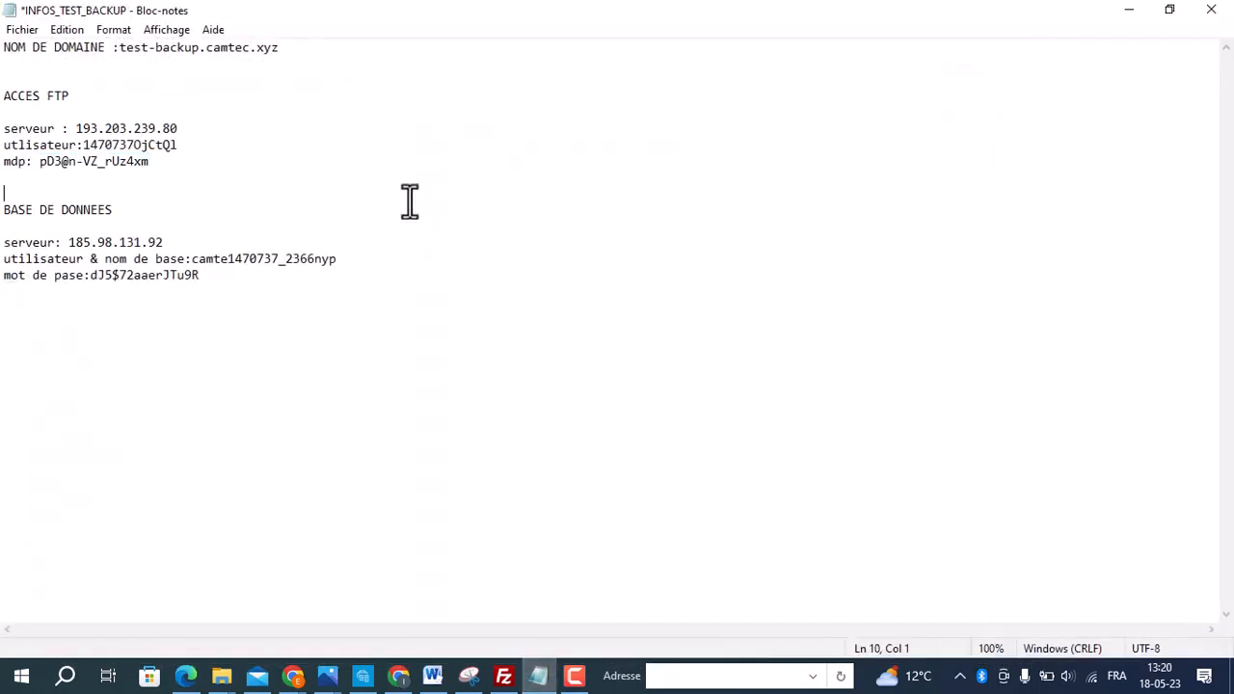
click(285, 47)
drag(286, 48, 3, 48)
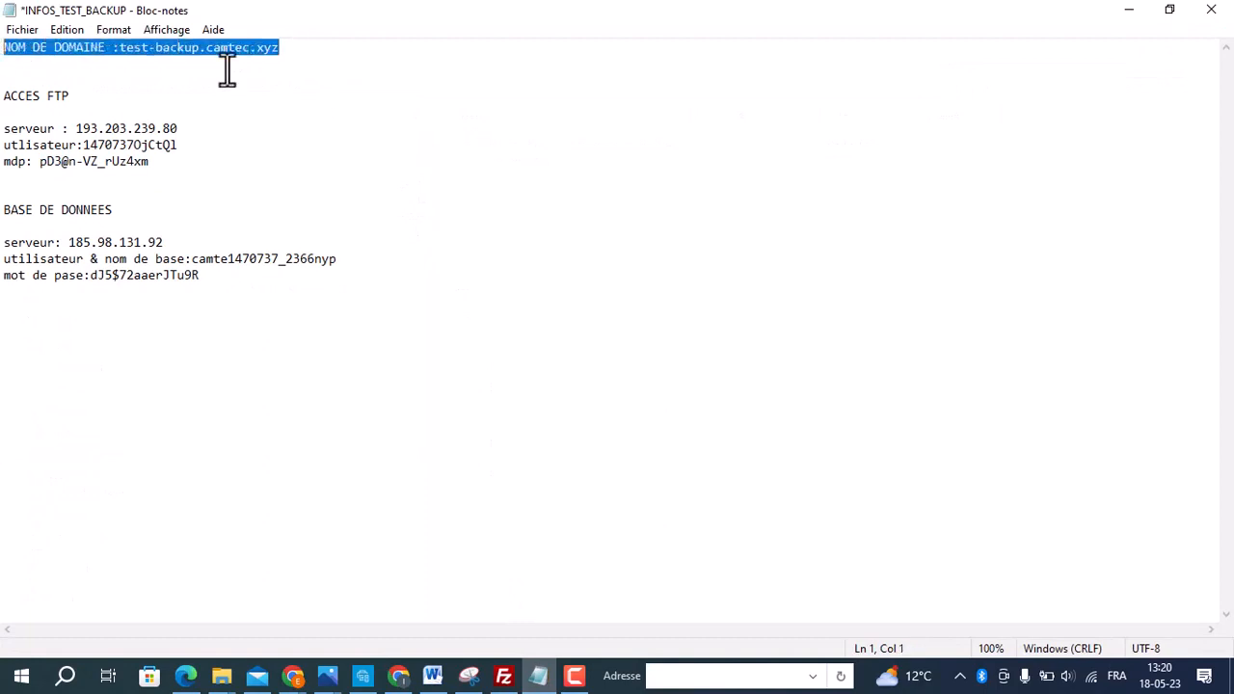
click(292, 50)
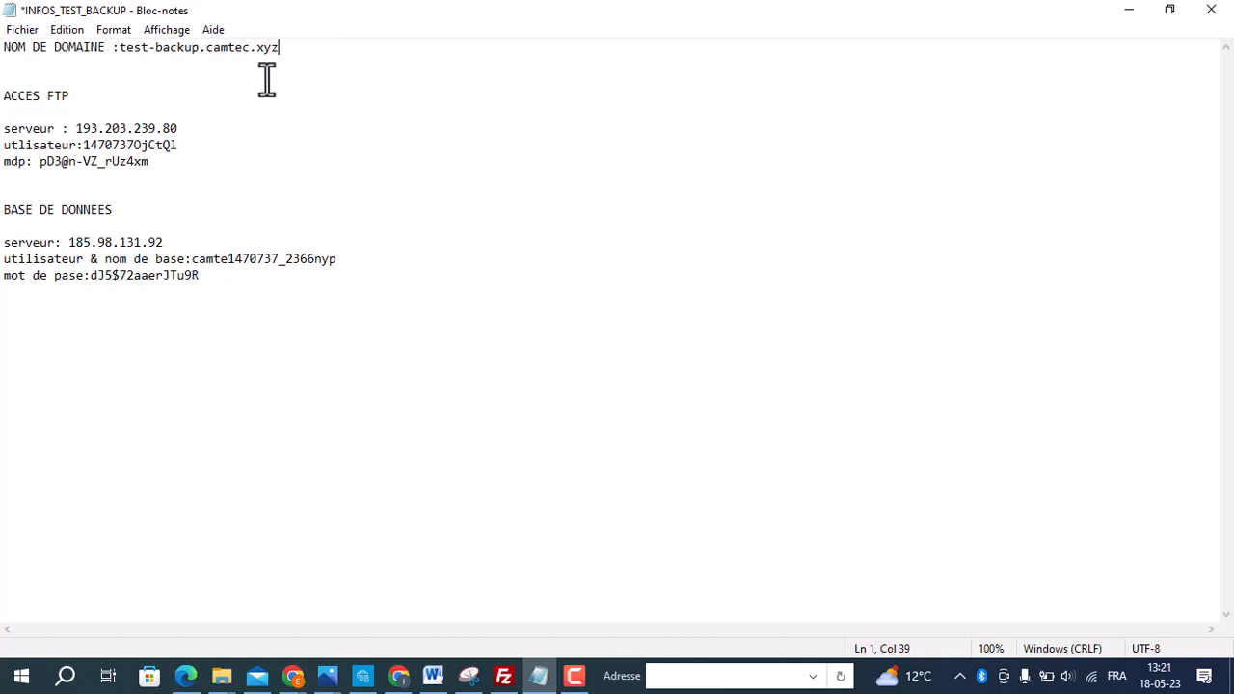
drag(289, 62, 62, 58)
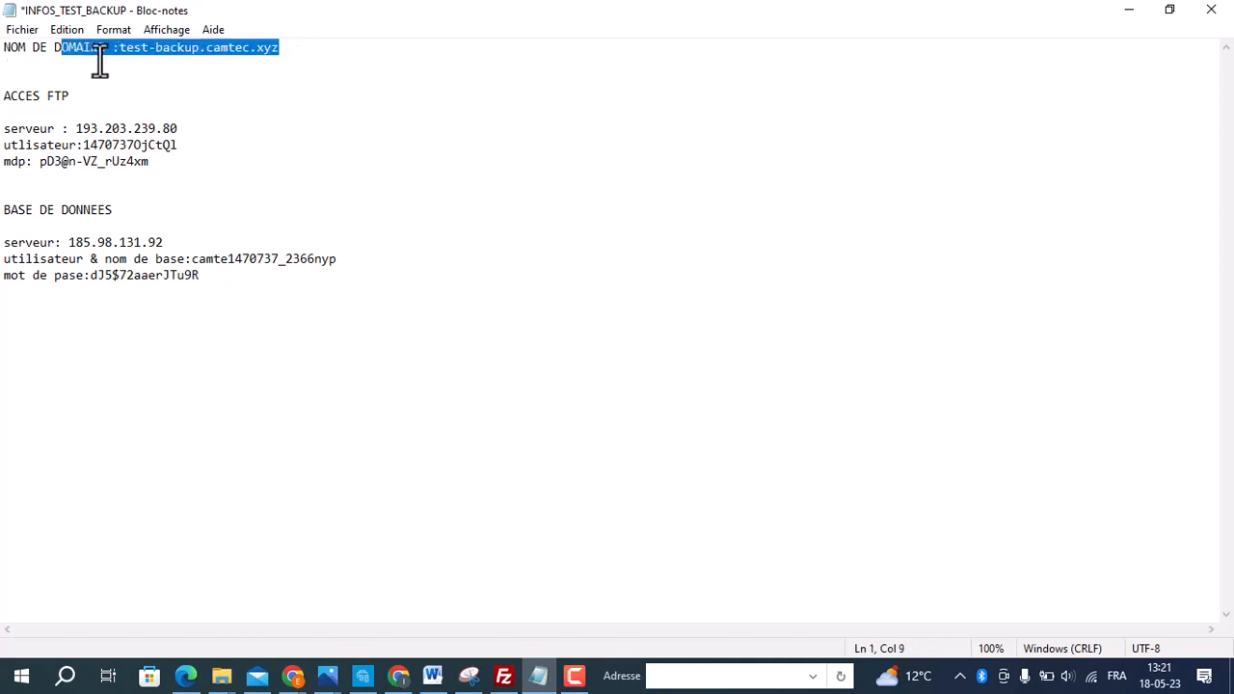
click(104, 65)
drag(83, 98, 4, 97)
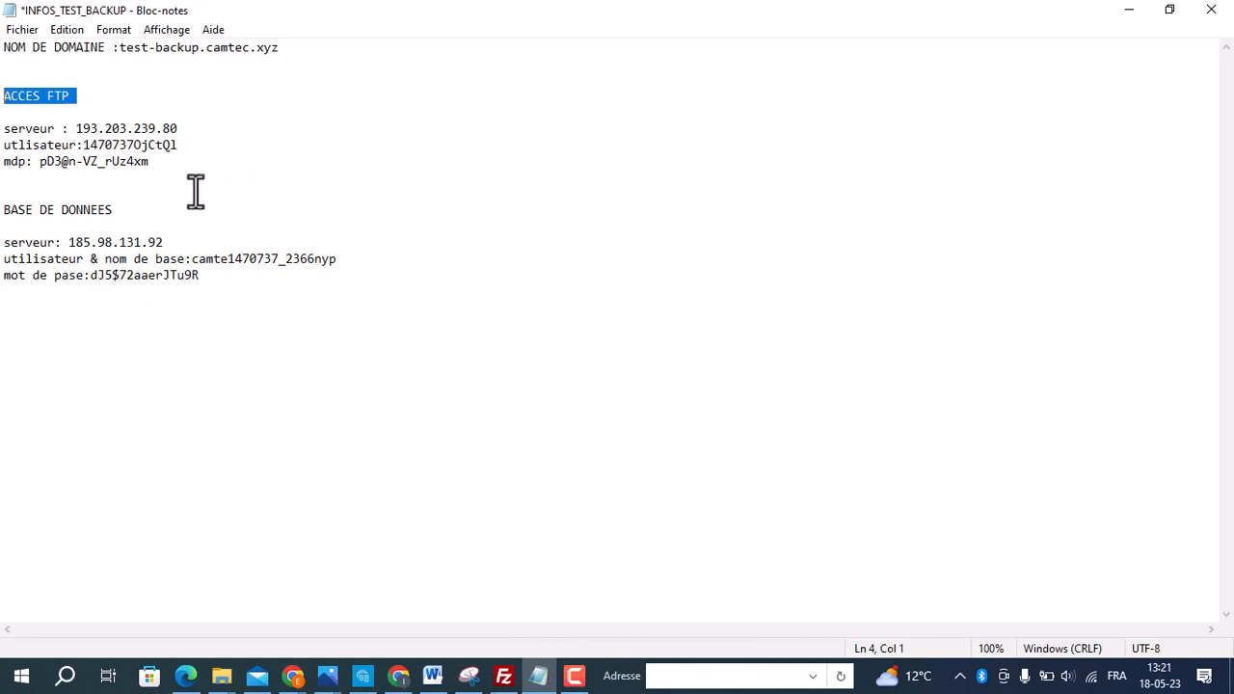
drag(119, 211, 3, 217)
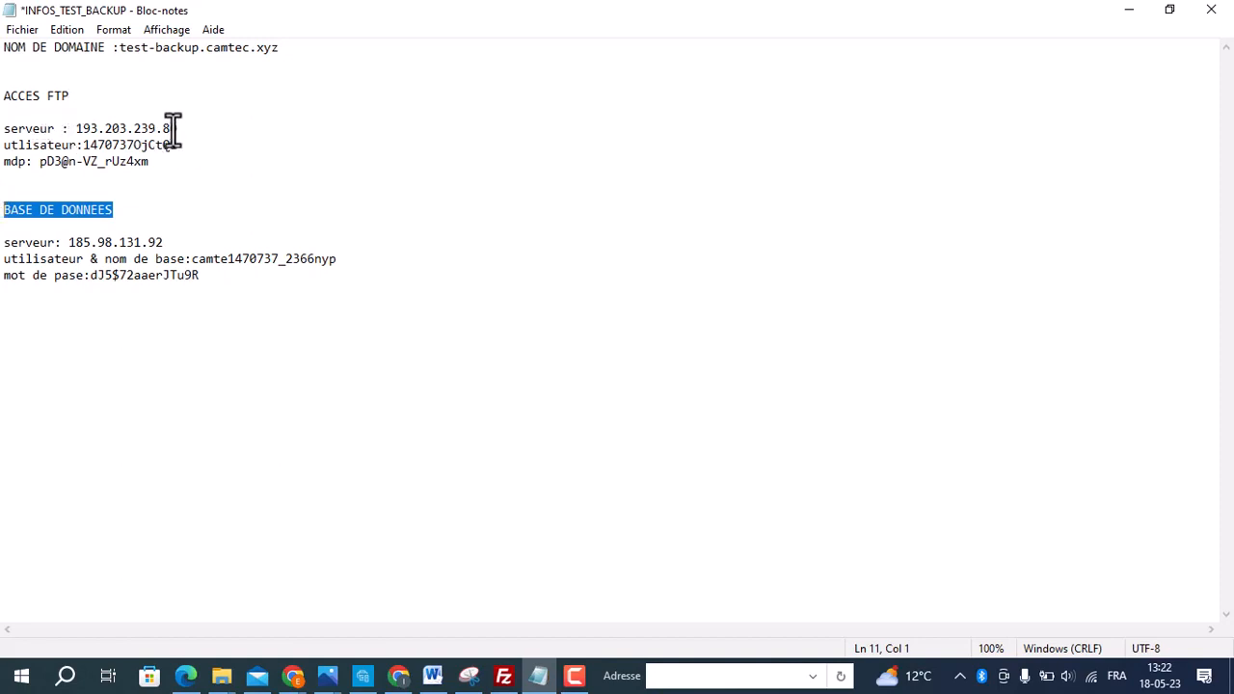
Copy the FTP server address 193.203.239.80 from the notes into FileZilla's host field, closing the disconnected session there.
drag(178, 129, 77, 128)
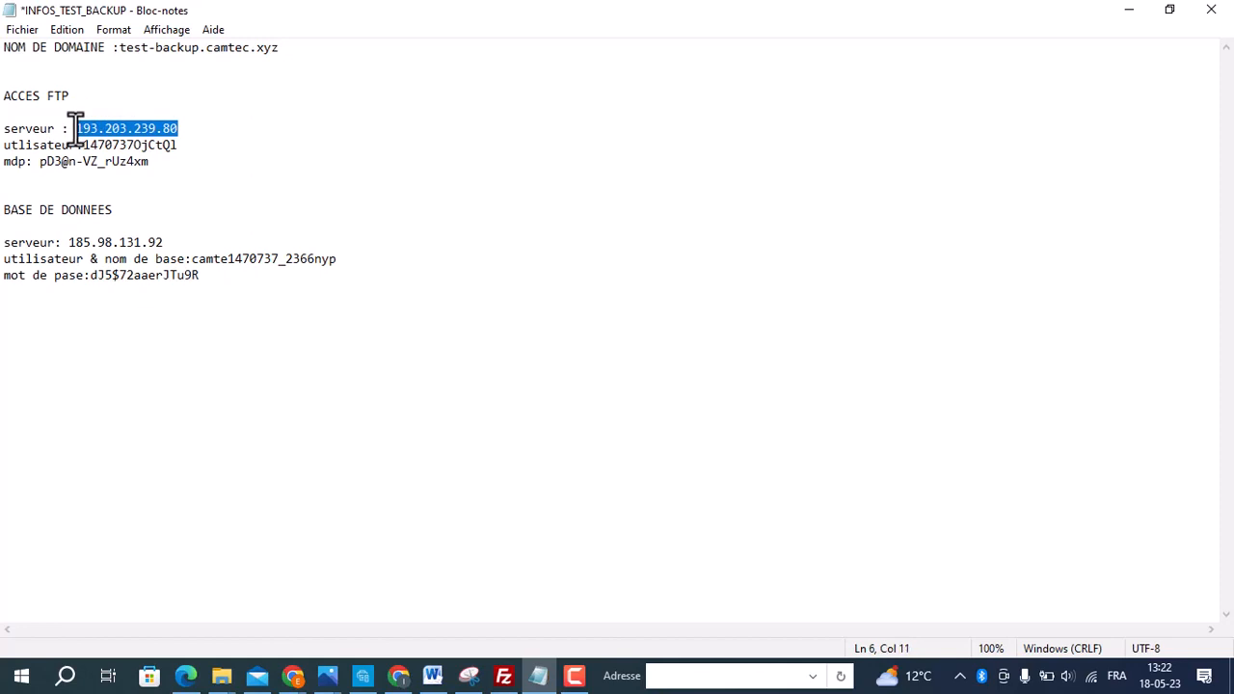
right_click(91, 129)
click(154, 189)
click(503, 598)
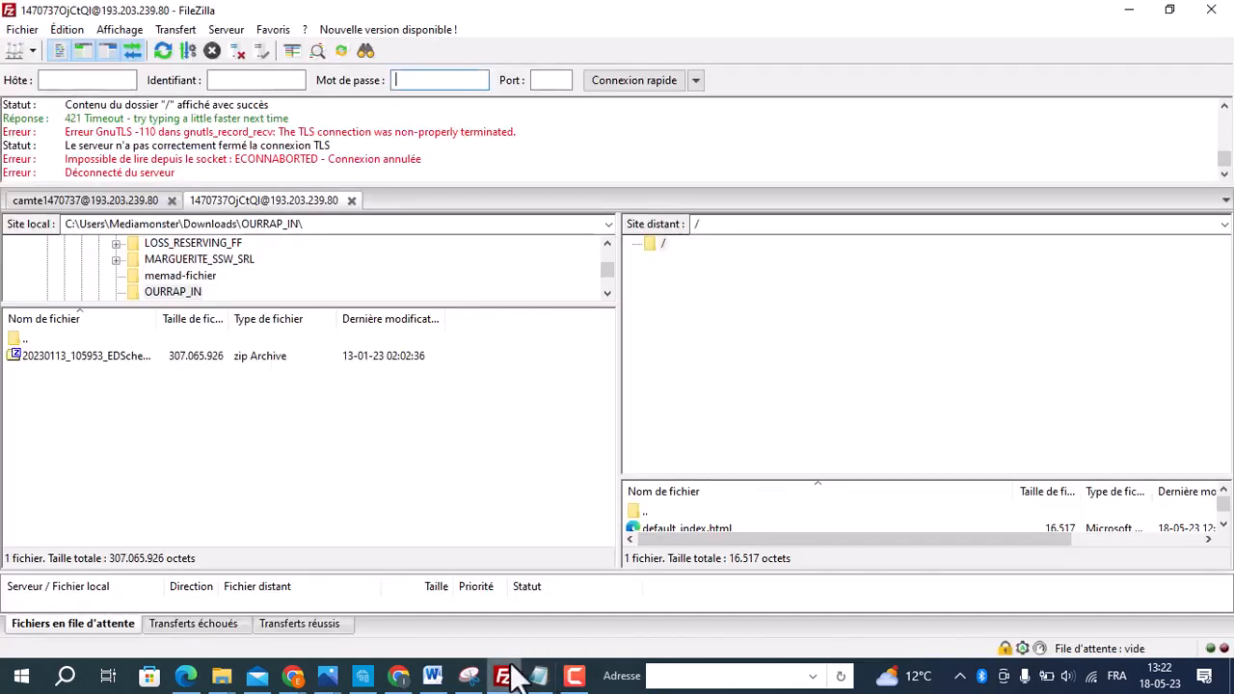
click(351, 201)
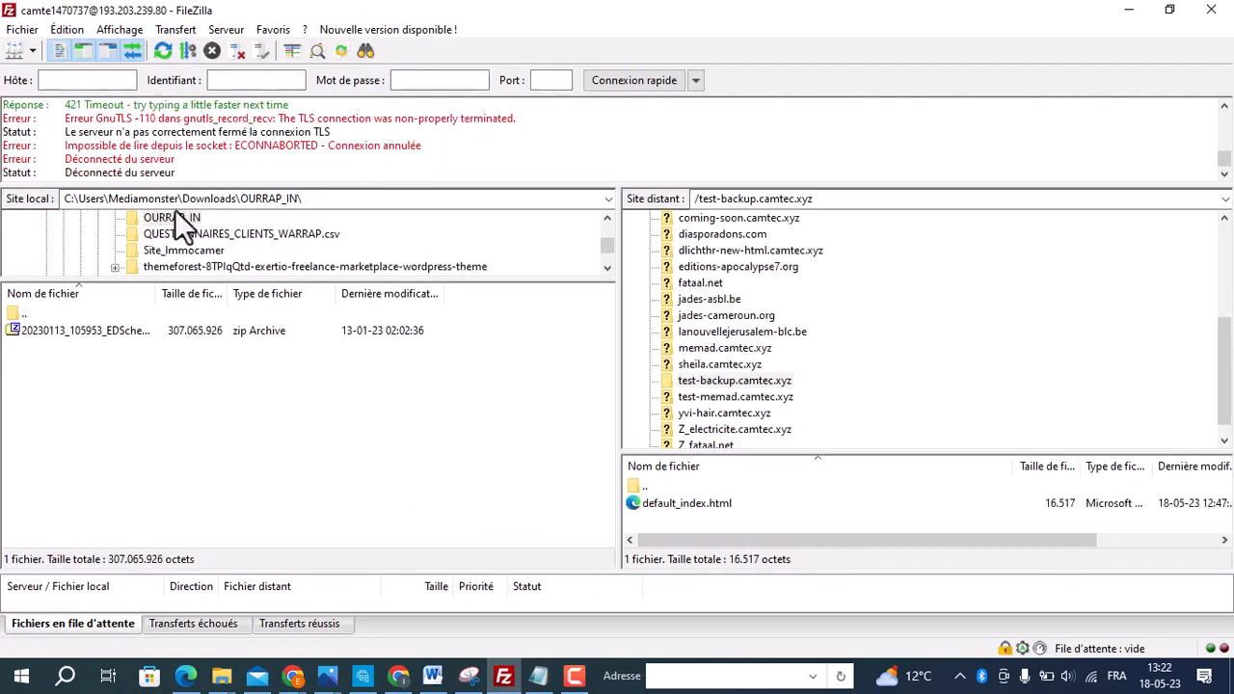
click(81, 82)
right_click(81, 82)
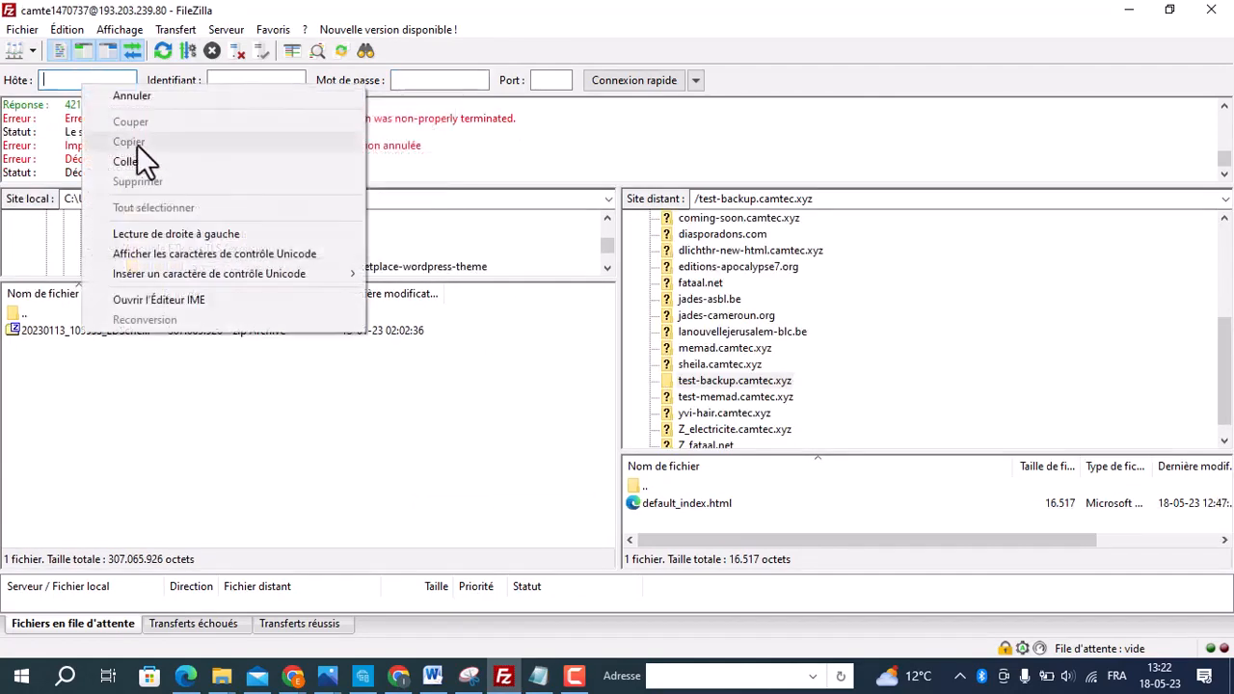
click(143, 157)
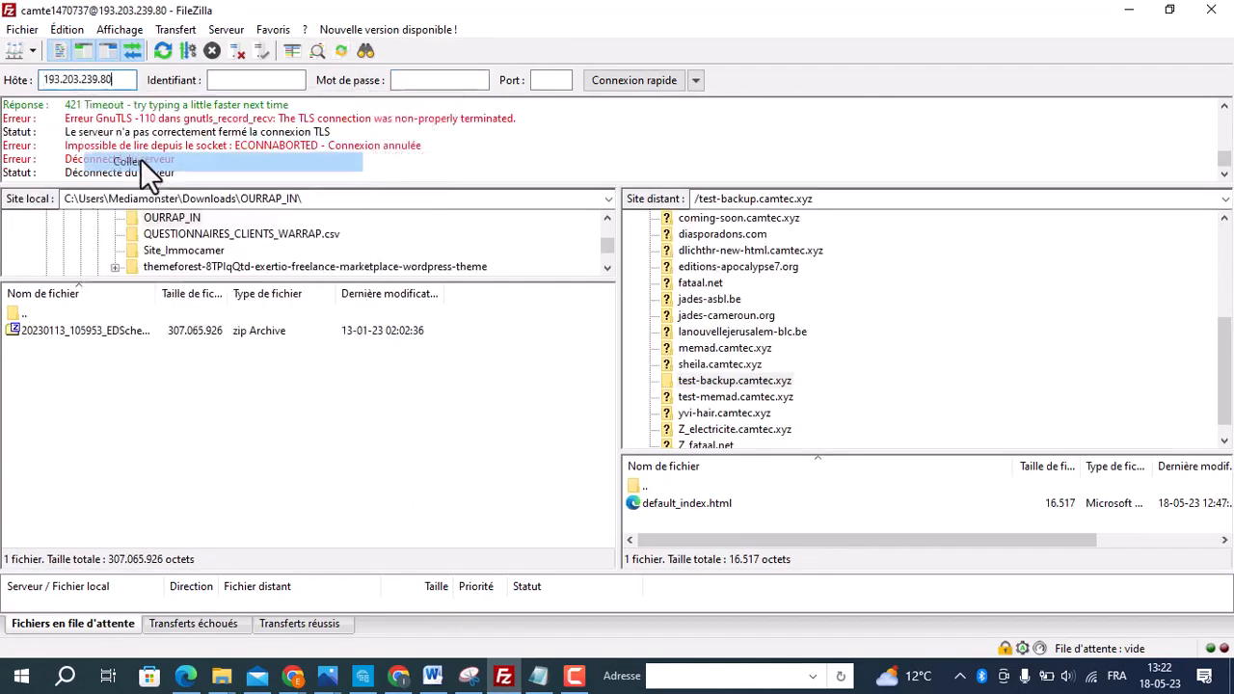
Copy the FTP username from the Notepad notes into FileZilla's login identifier field.
click(1129, 12)
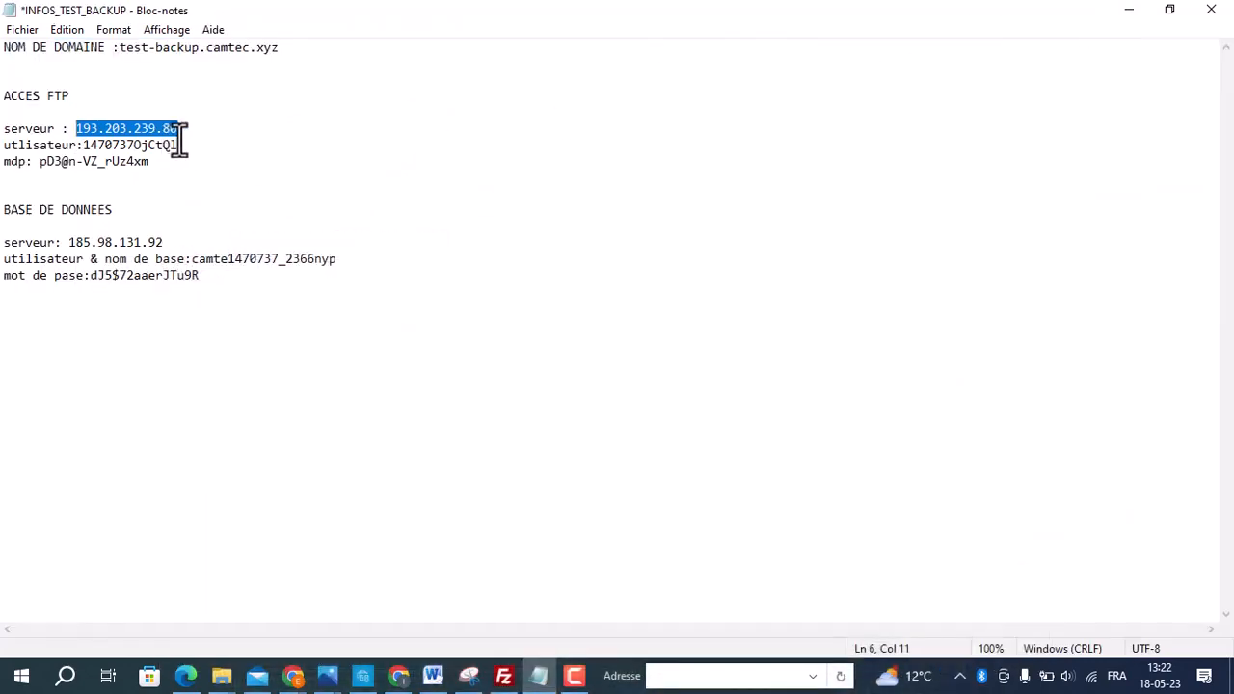
drag(179, 145, 83, 144)
right_click(103, 140)
click(171, 198)
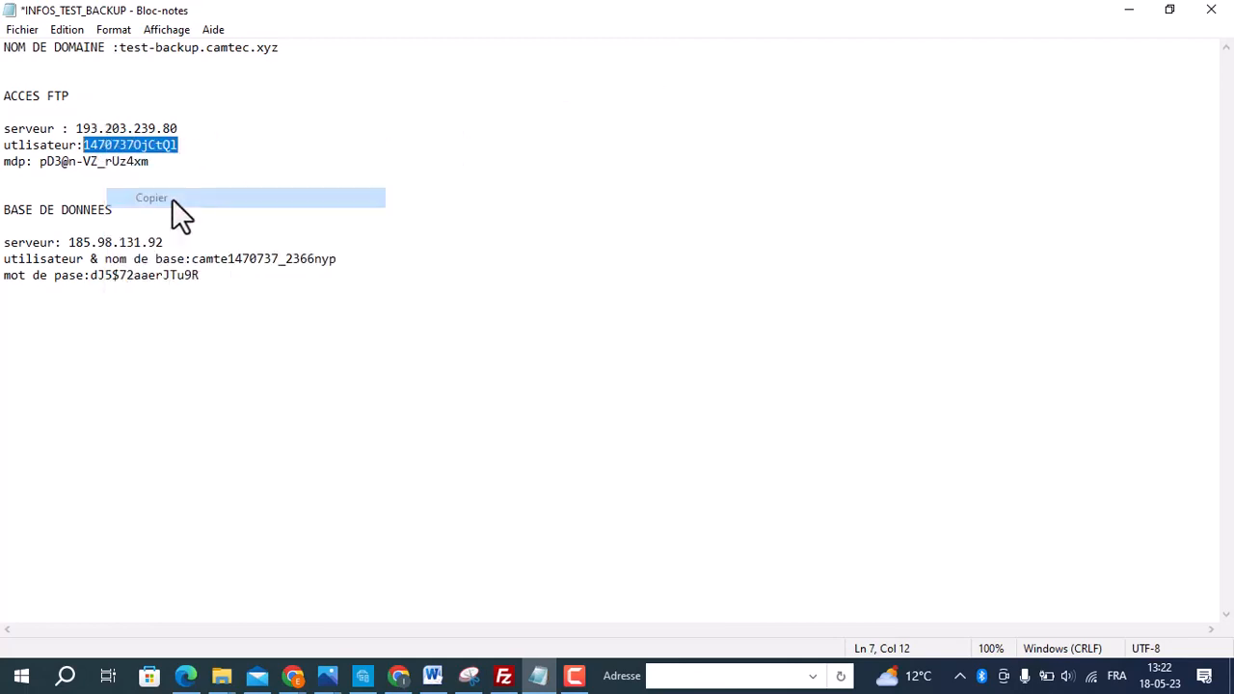
click(501, 675)
click(234, 80)
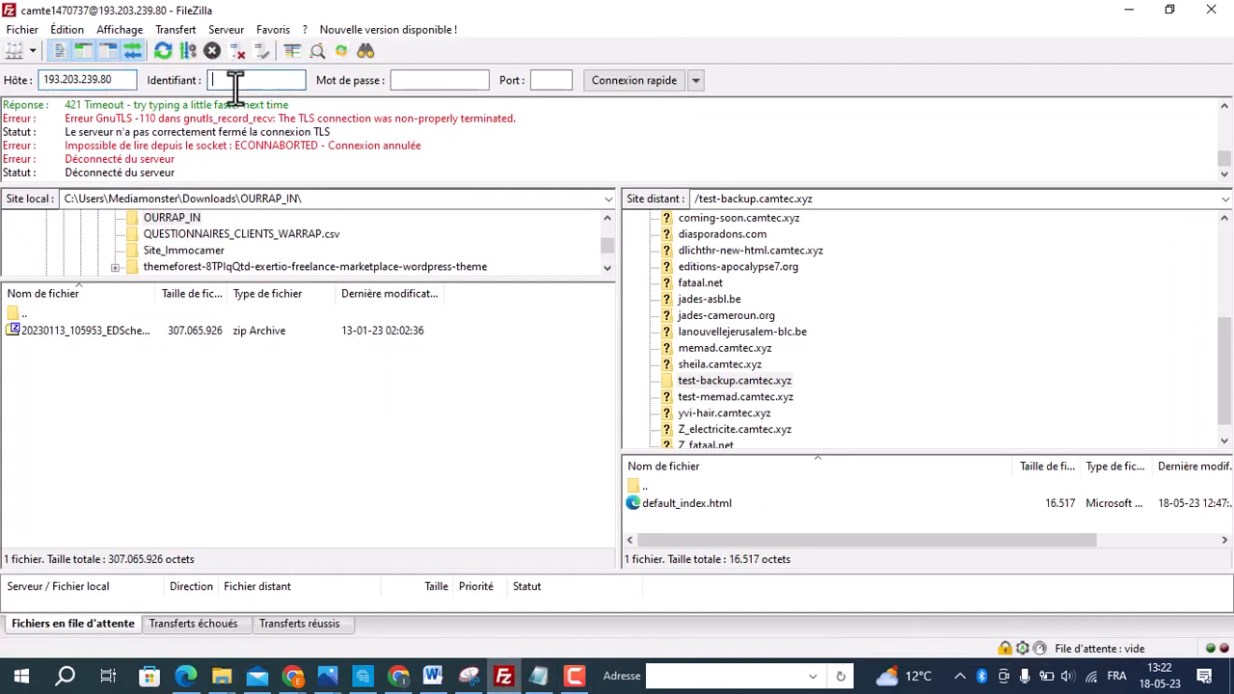
right_click(234, 82)
click(298, 167)
Copy the FTP password from the Notepad notes into FileZilla's password field.
click(1129, 9)
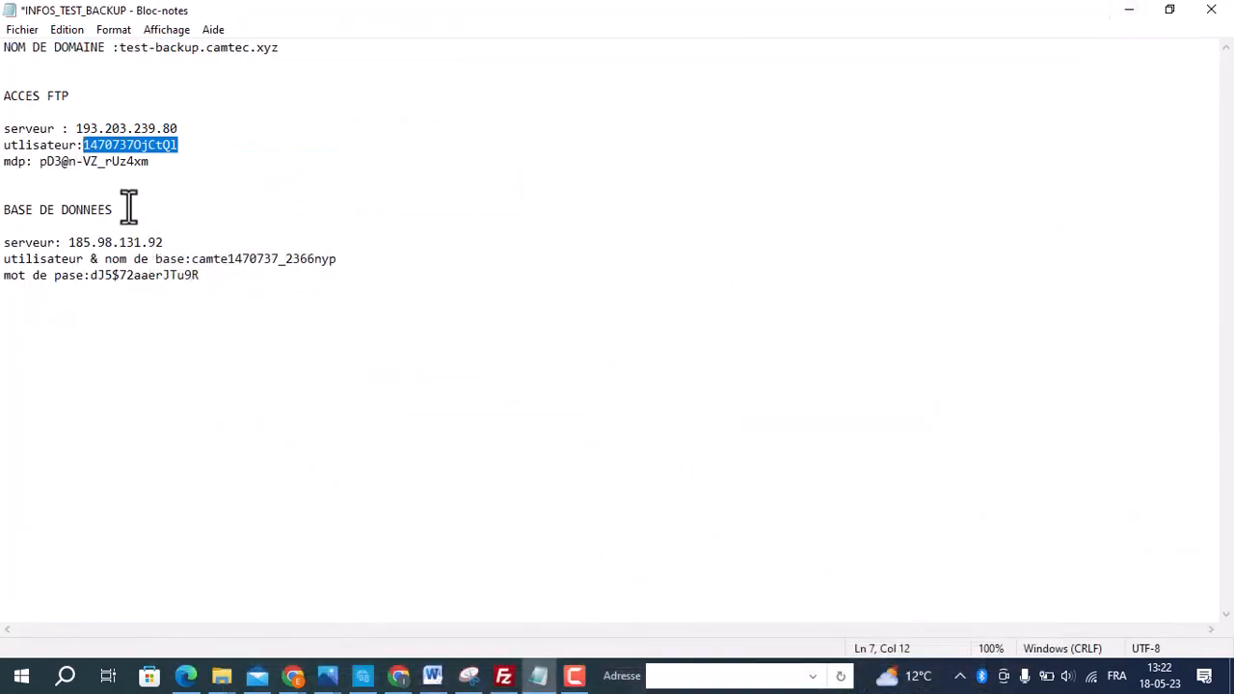
drag(151, 164, 40, 170)
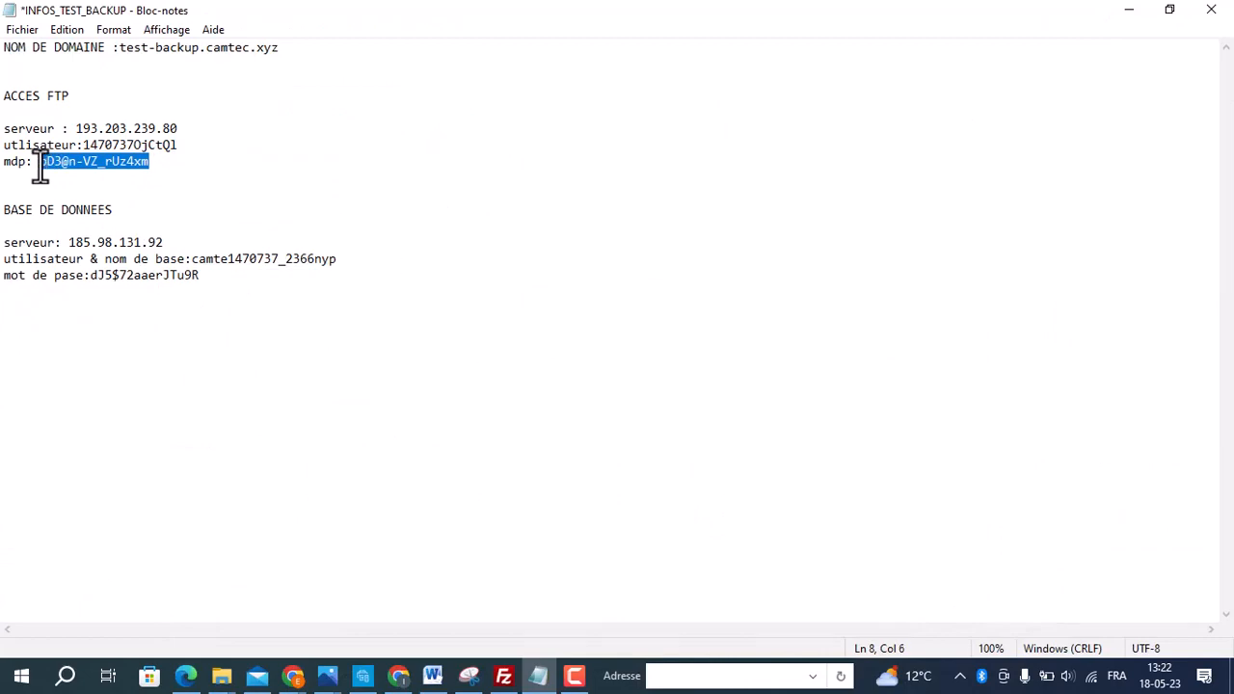
right_click(58, 164)
click(123, 221)
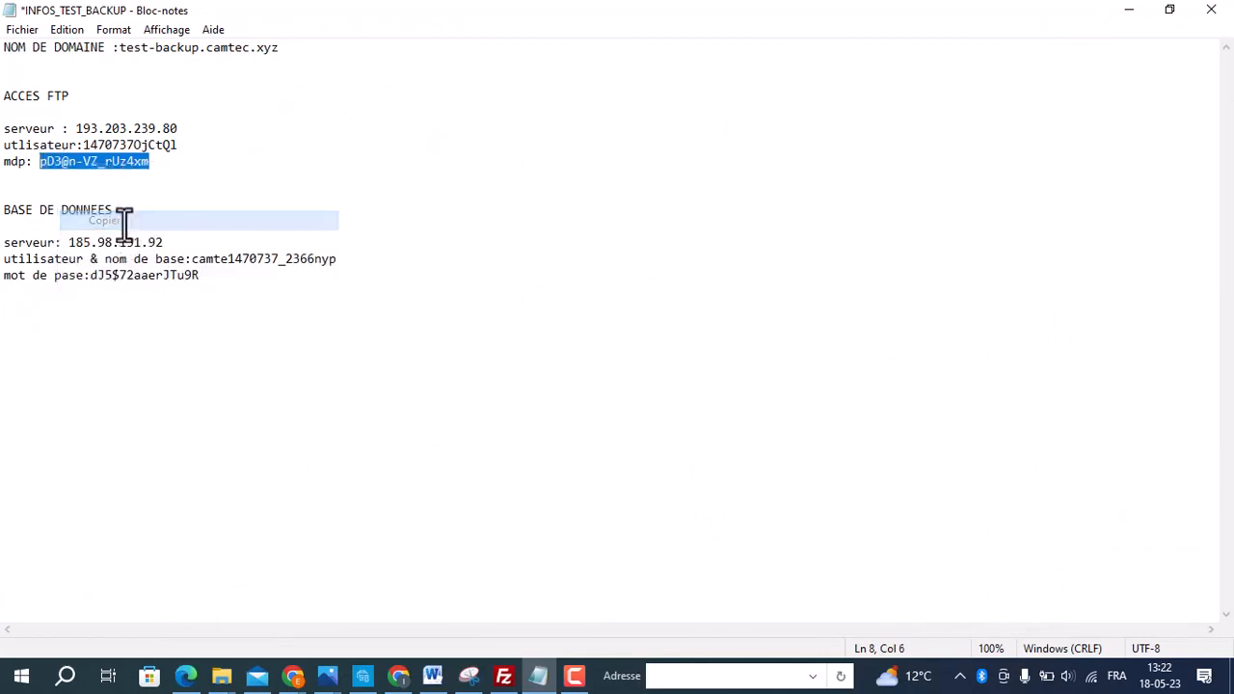
click(503, 675)
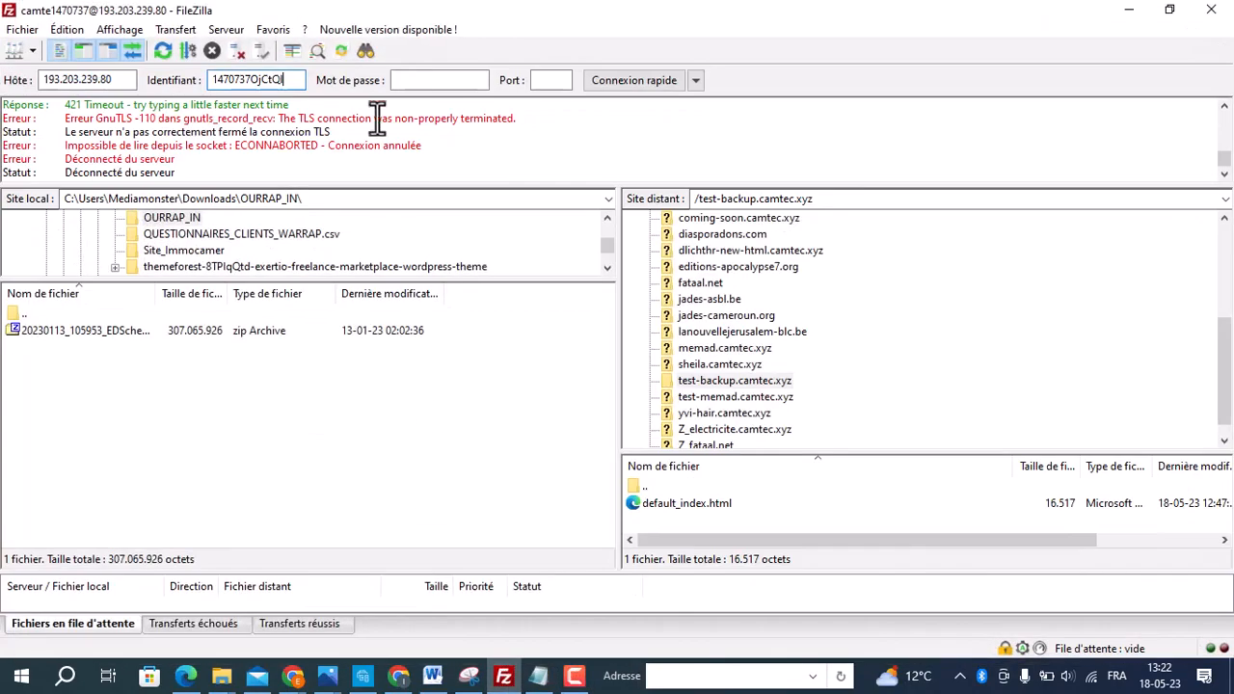
right_click(400, 83)
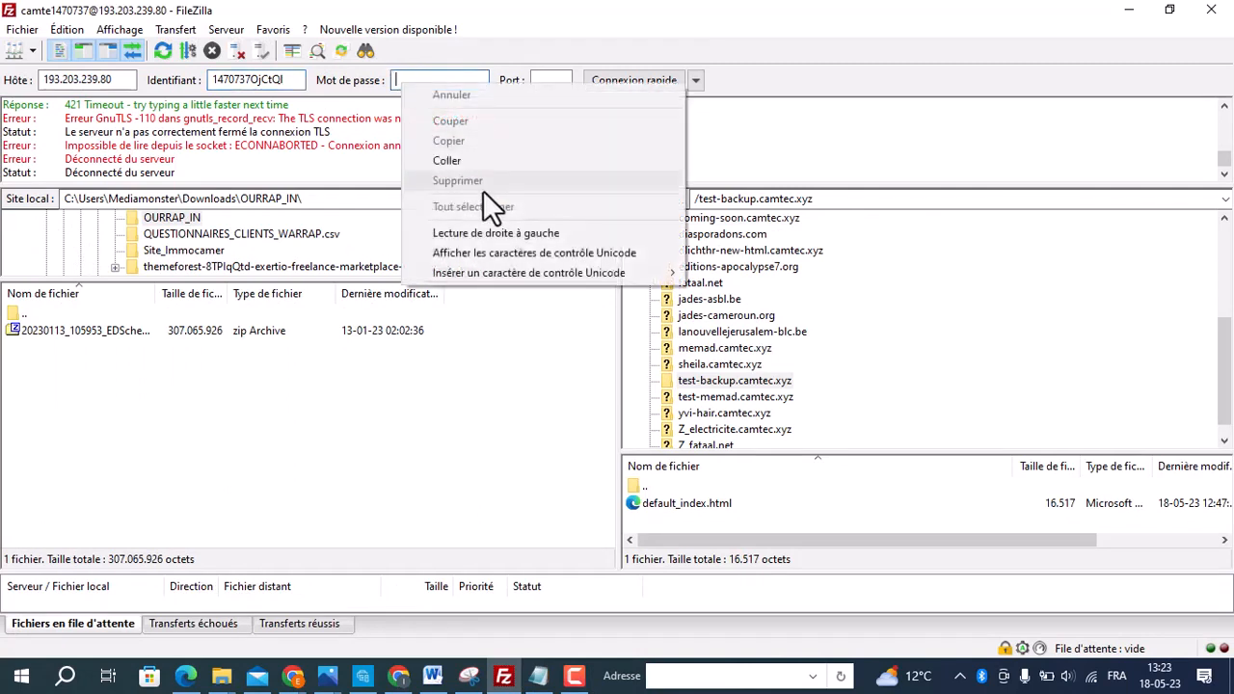
click(457, 160)
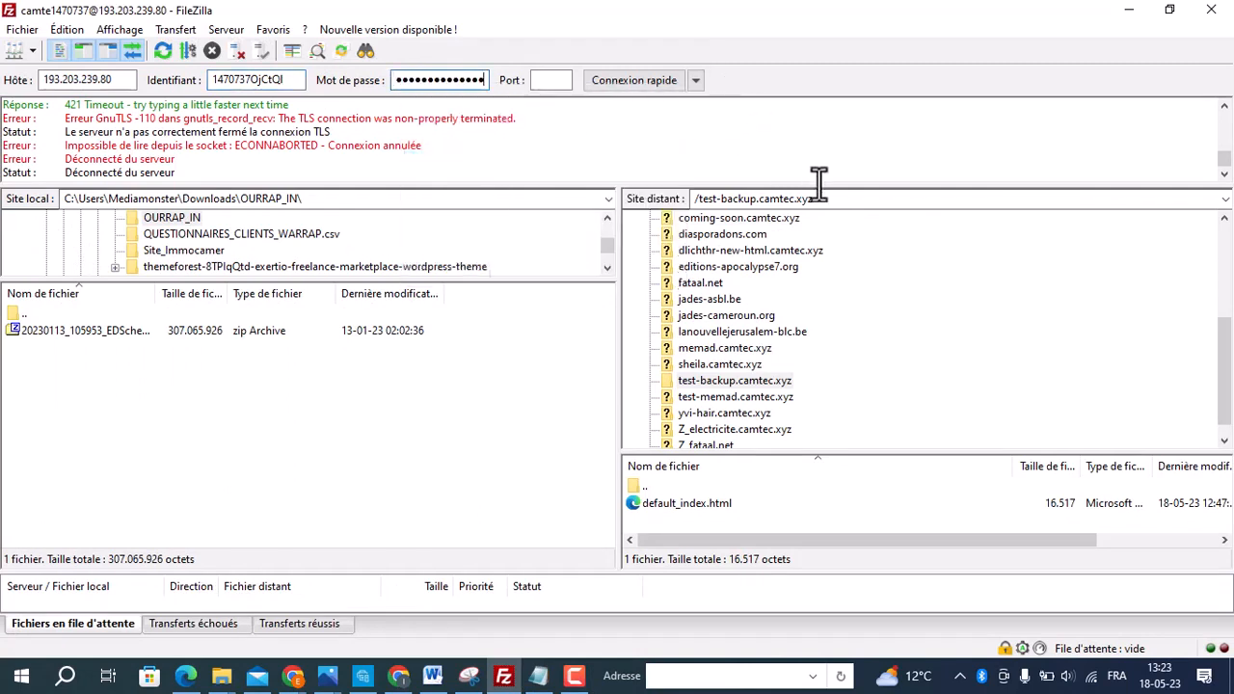
Connect to the FTP server in a new session tab and select the remote root folder.
click(680, 85)
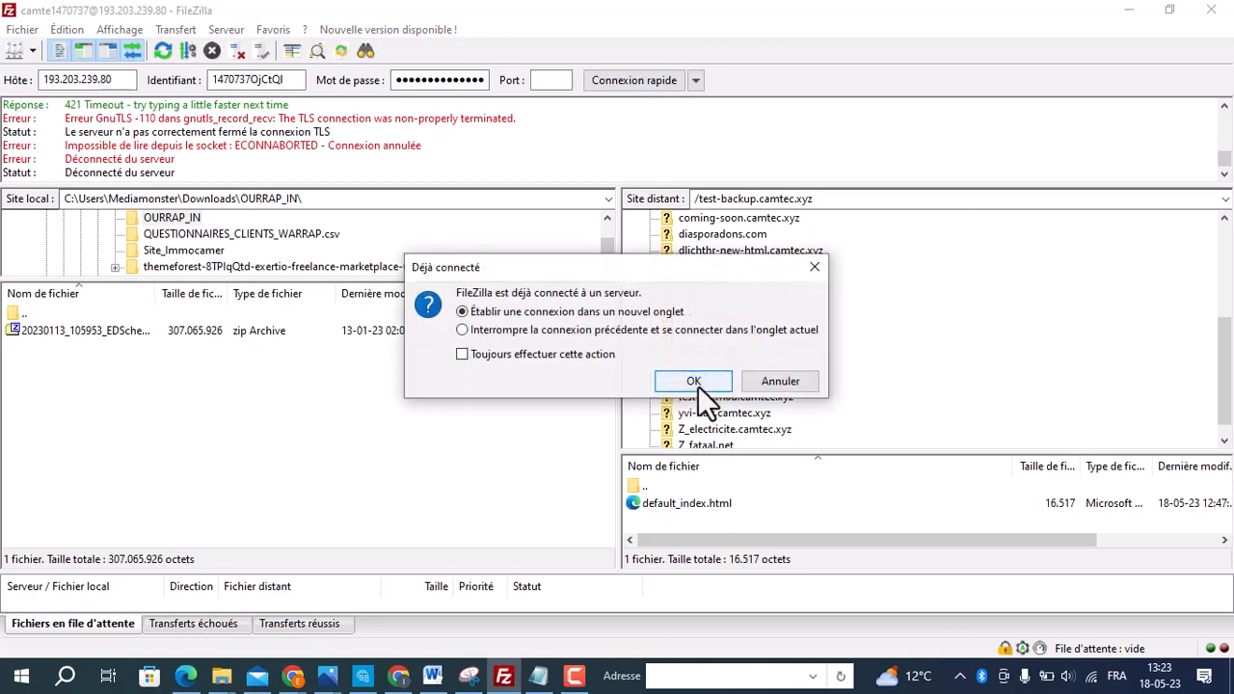
click(694, 382)
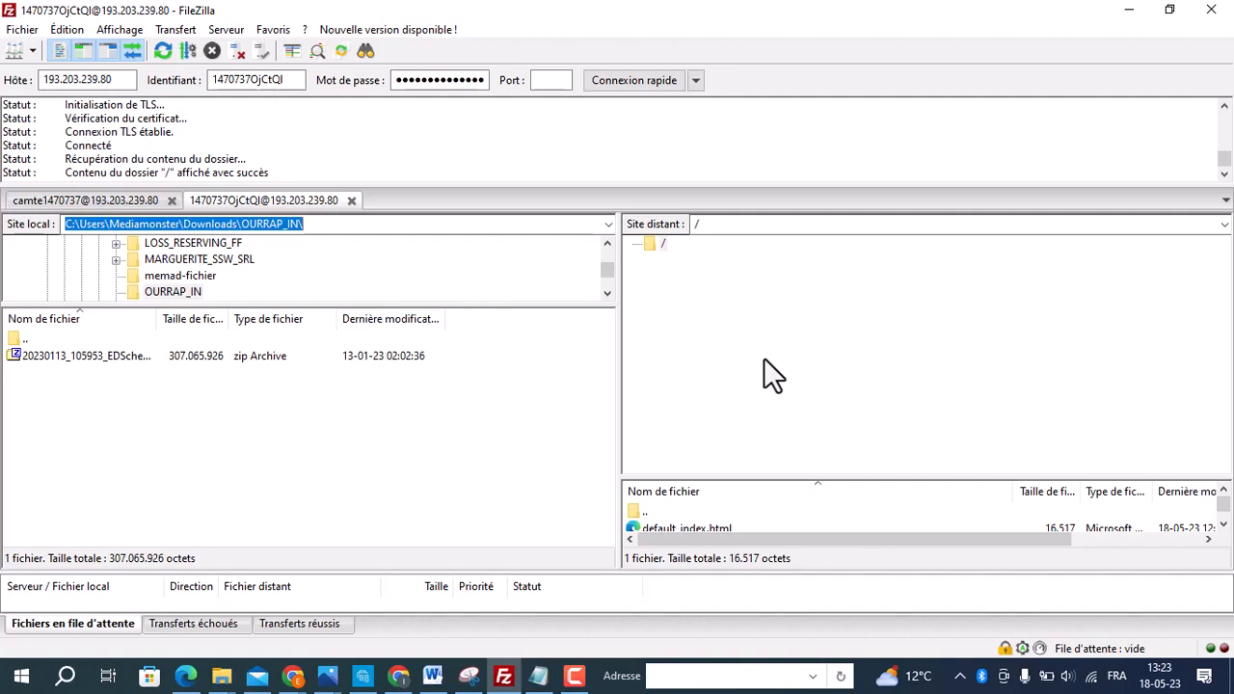
click(663, 243)
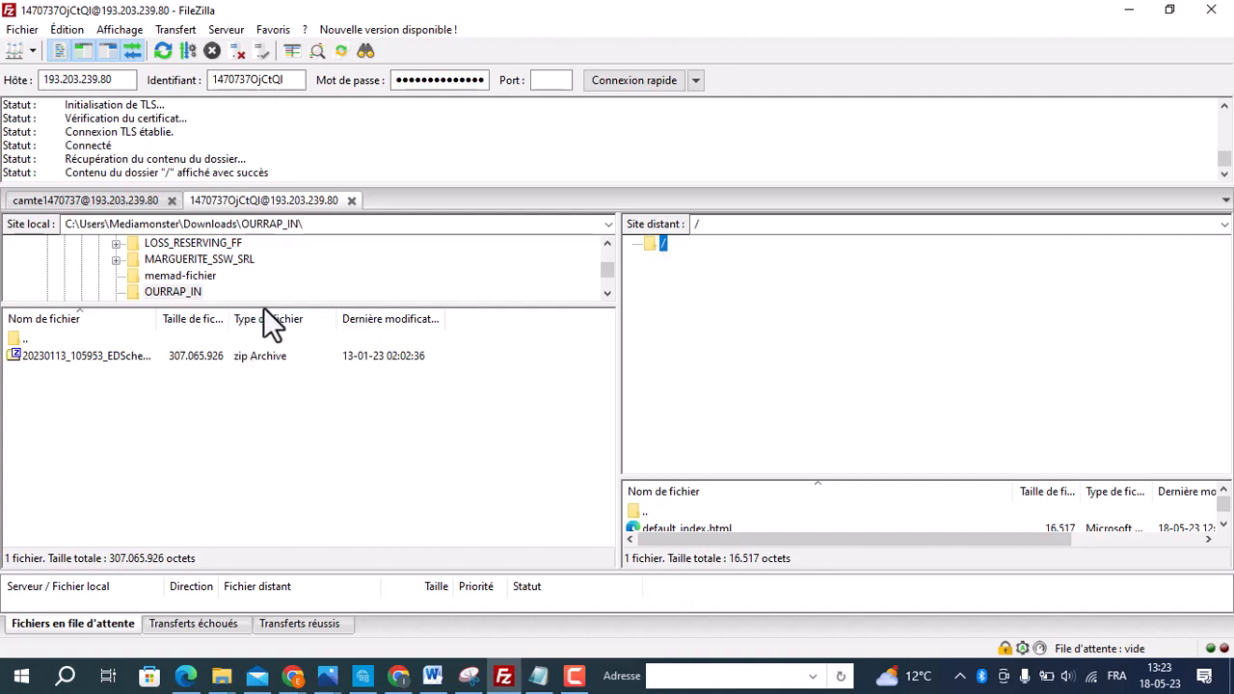
Open the Backup-files-KPI folder inside Downloads on the local site.
drag(264, 306, 263, 413)
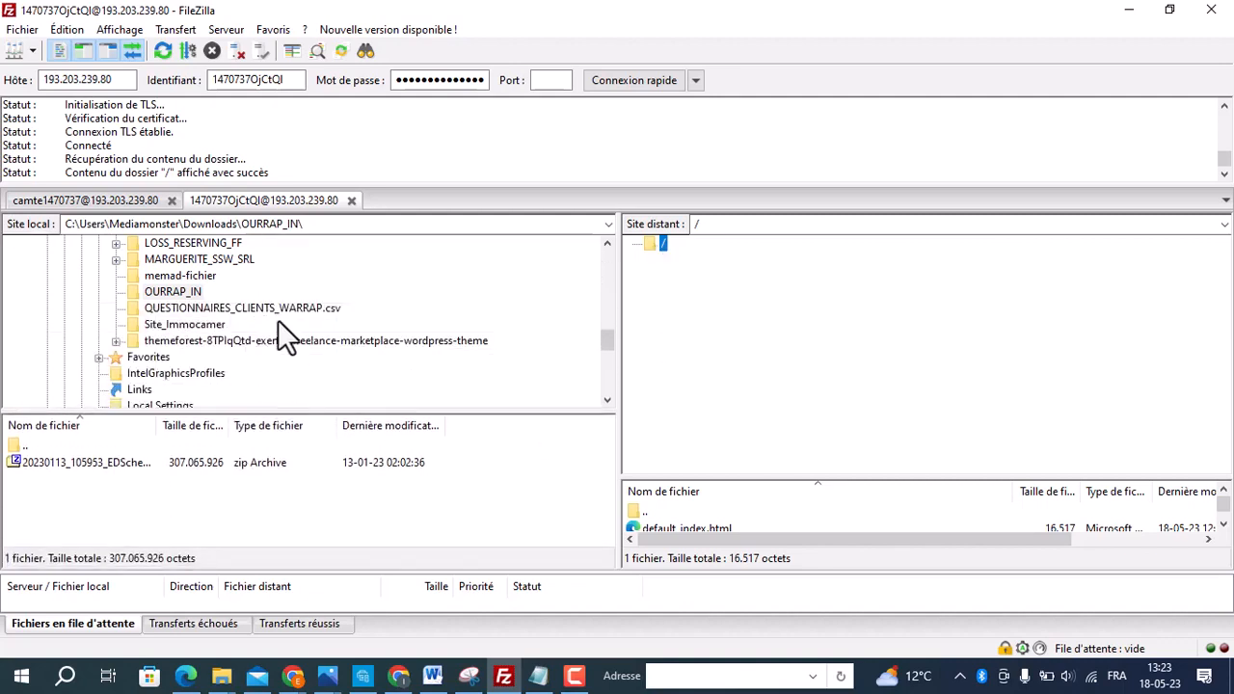
scroll(277, 328, up, 5)
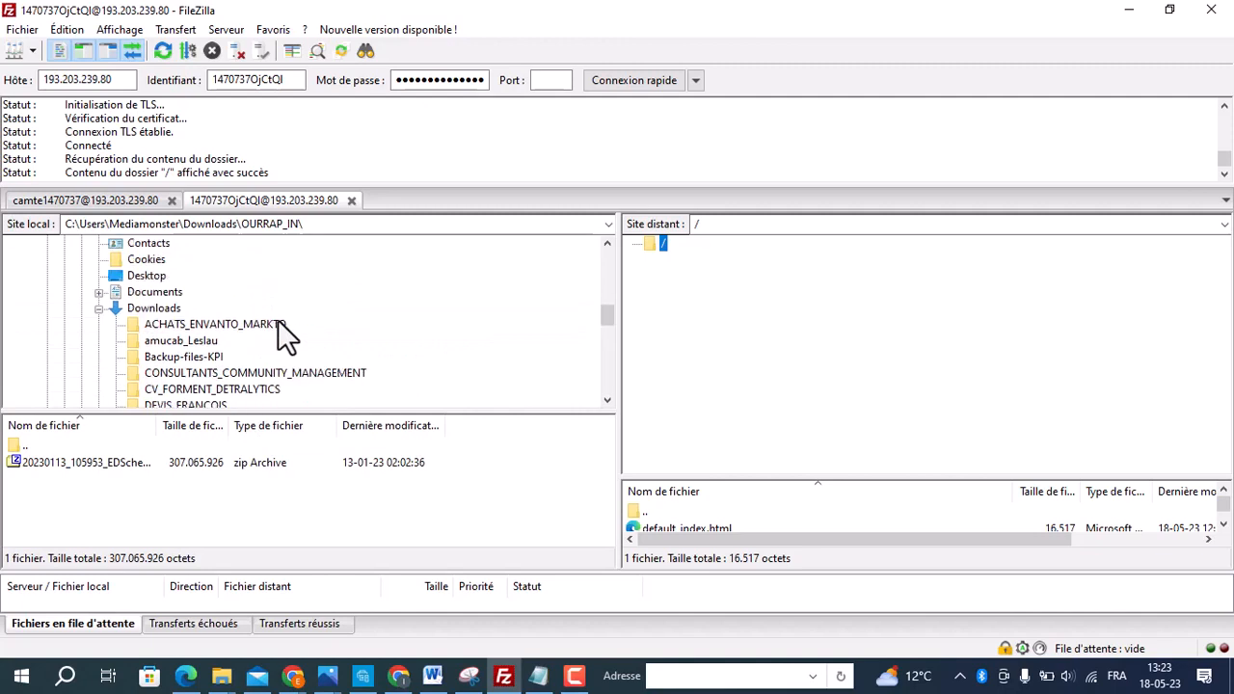
click(146, 310)
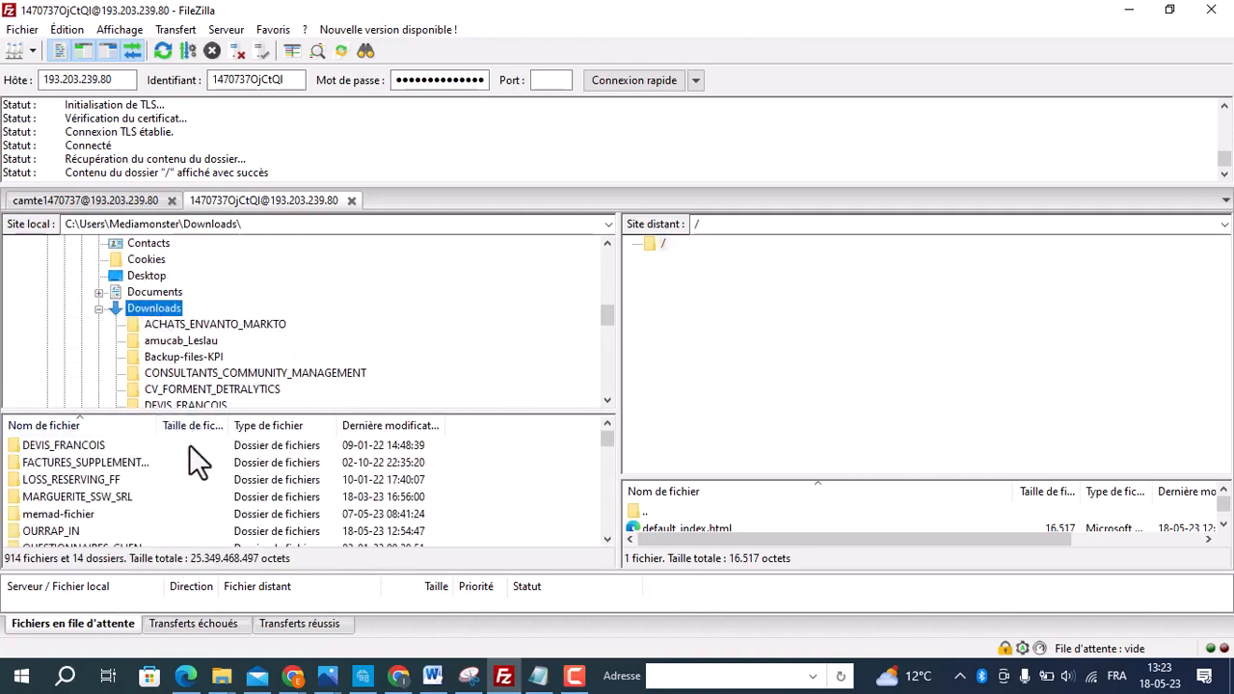
scroll(254, 308, up, 2)
scroll(253, 308, down, 3)
click(183, 308)
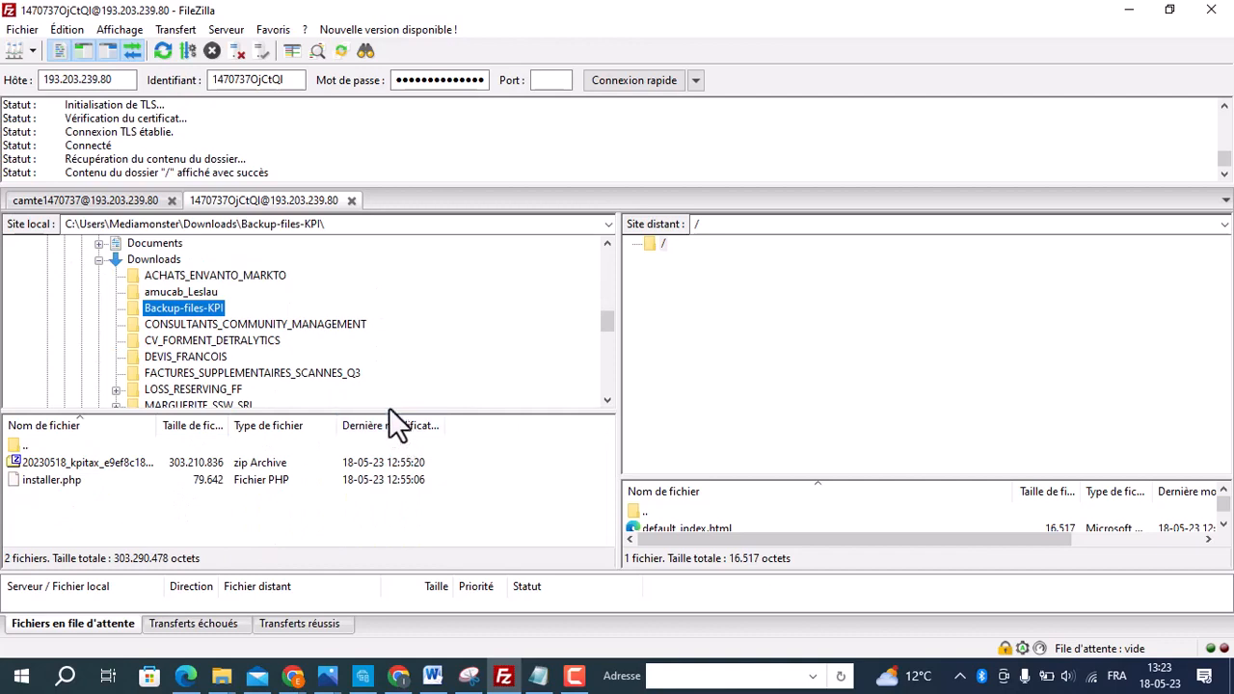
drag(388, 406, 361, 306)
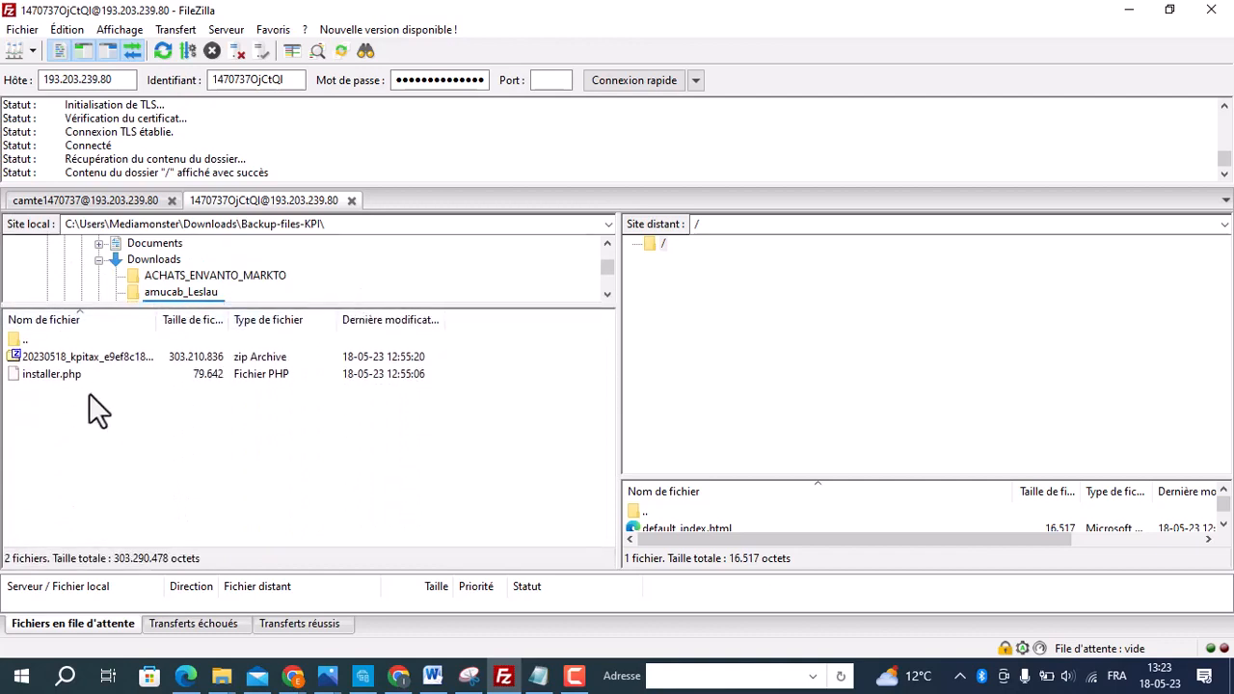
Try to upload the kpitax zip archive and installer.php to the remote root folder.
click(60, 376)
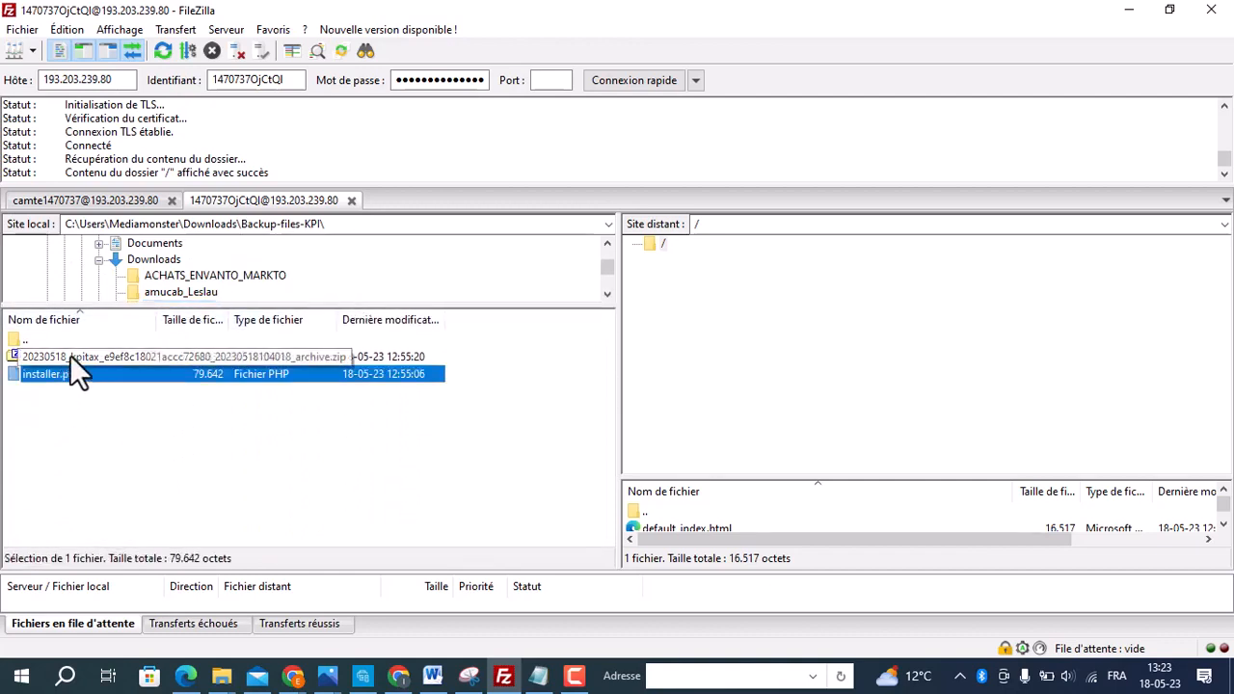
ctrl+click(129, 353)
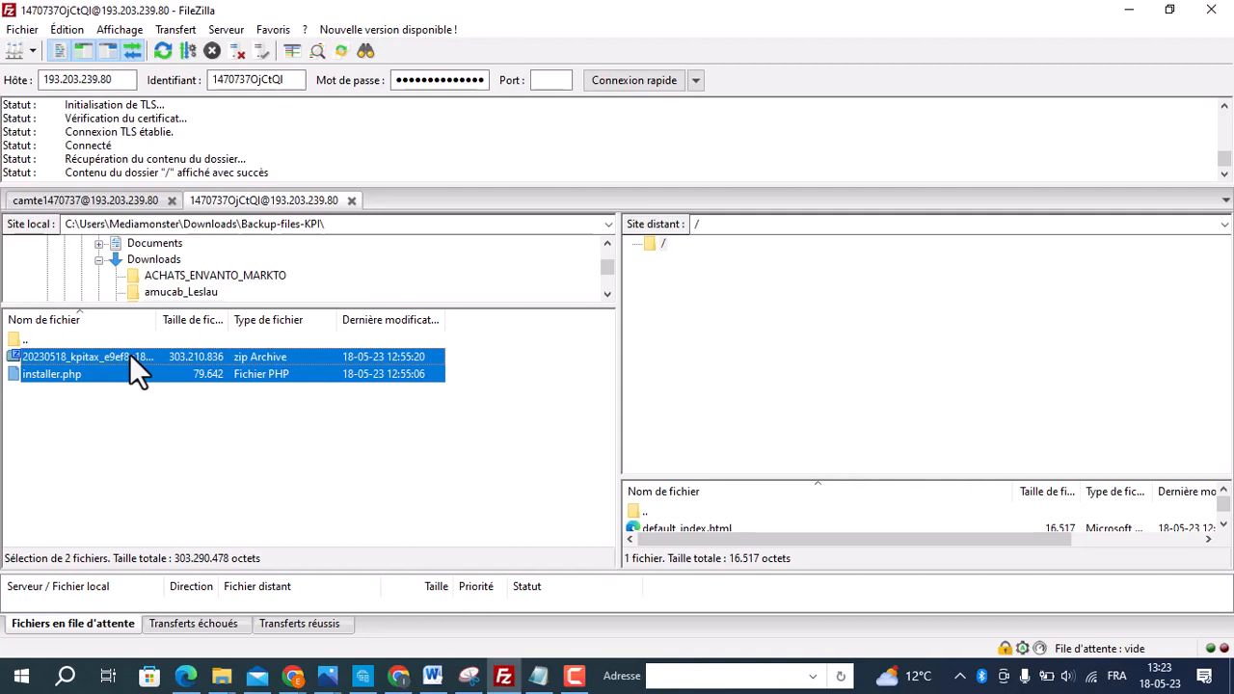
drag(100, 363, 857, 397)
drag(889, 479, 884, 418)
click(193, 461)
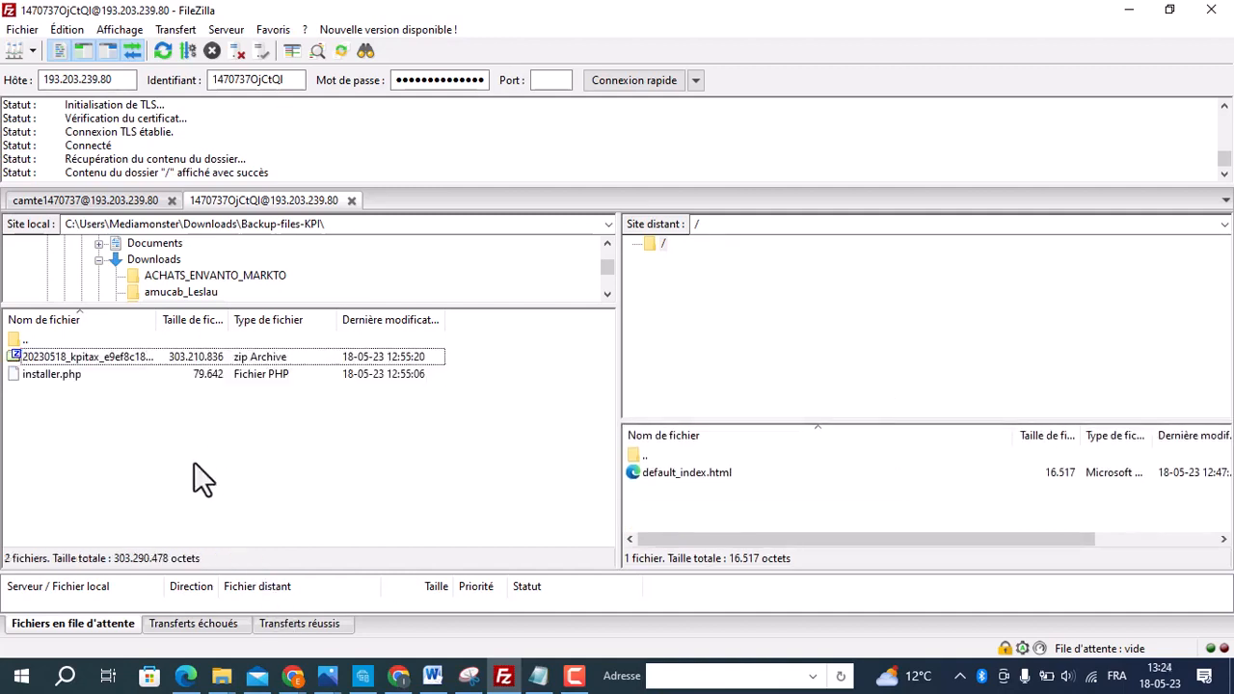
Enlarge the remote file list and upload both the kpitax zip archive and installer.php into the remote root folder.
click(180, 374)
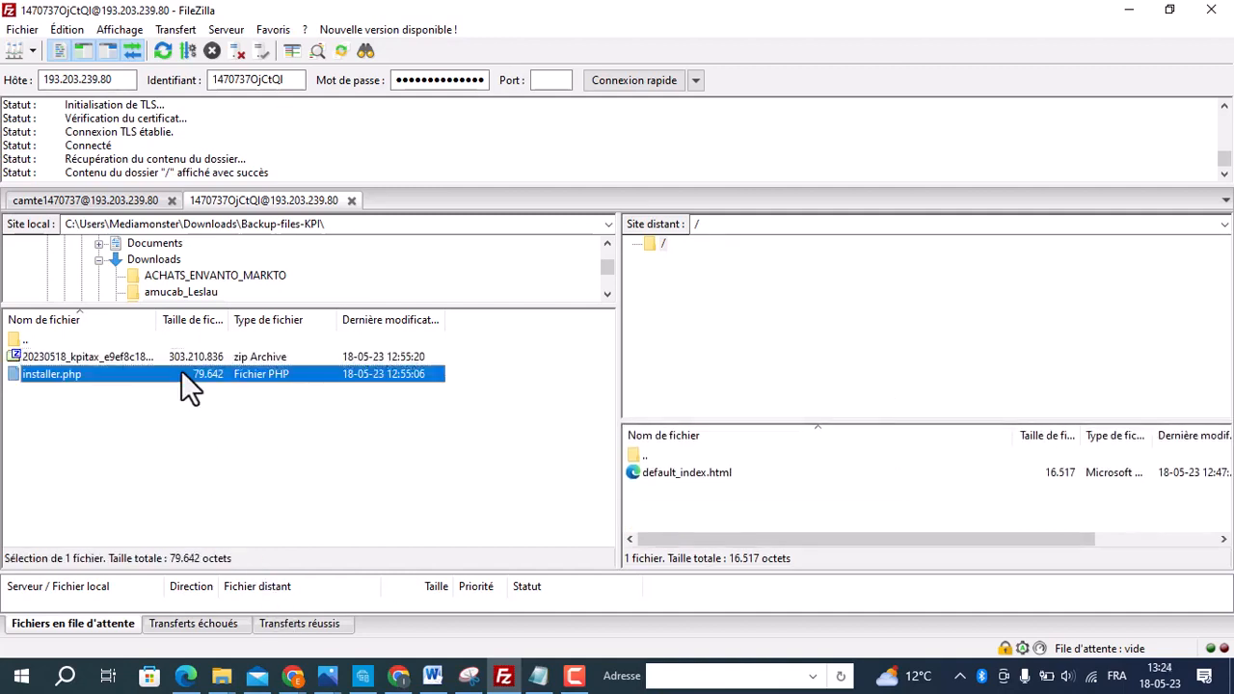
ctrl+click(170, 359)
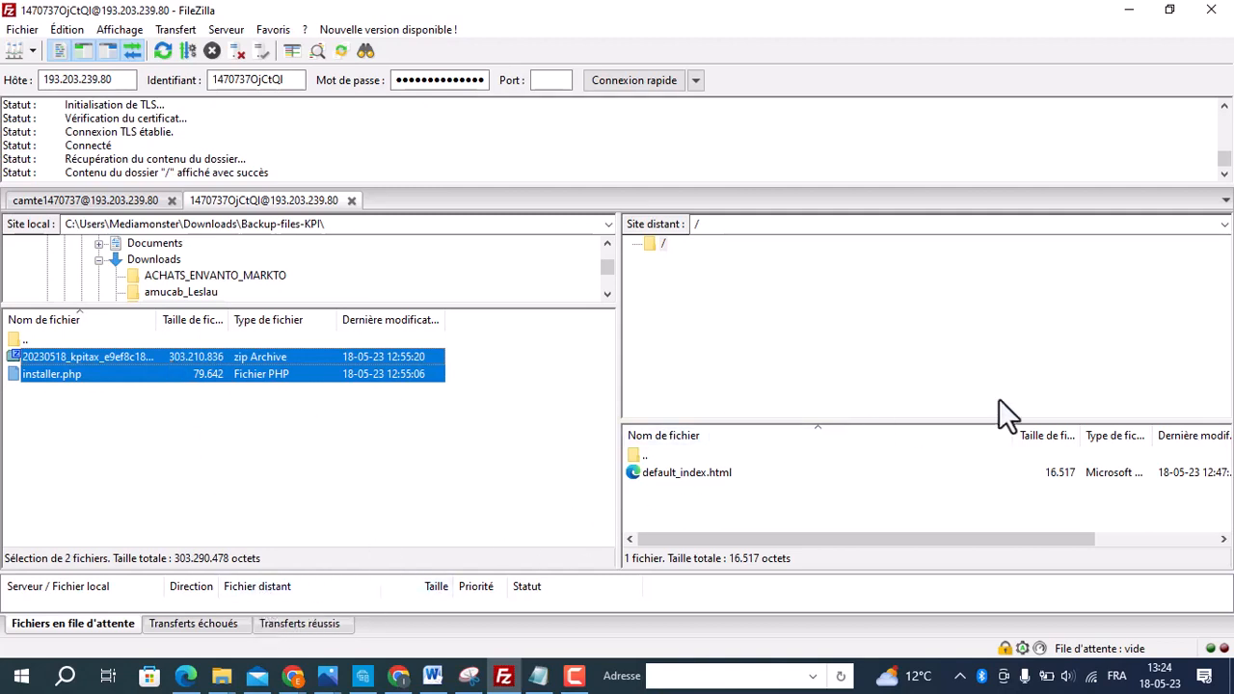
drag(876, 422, 876, 467)
drag(186, 378, 862, 270)
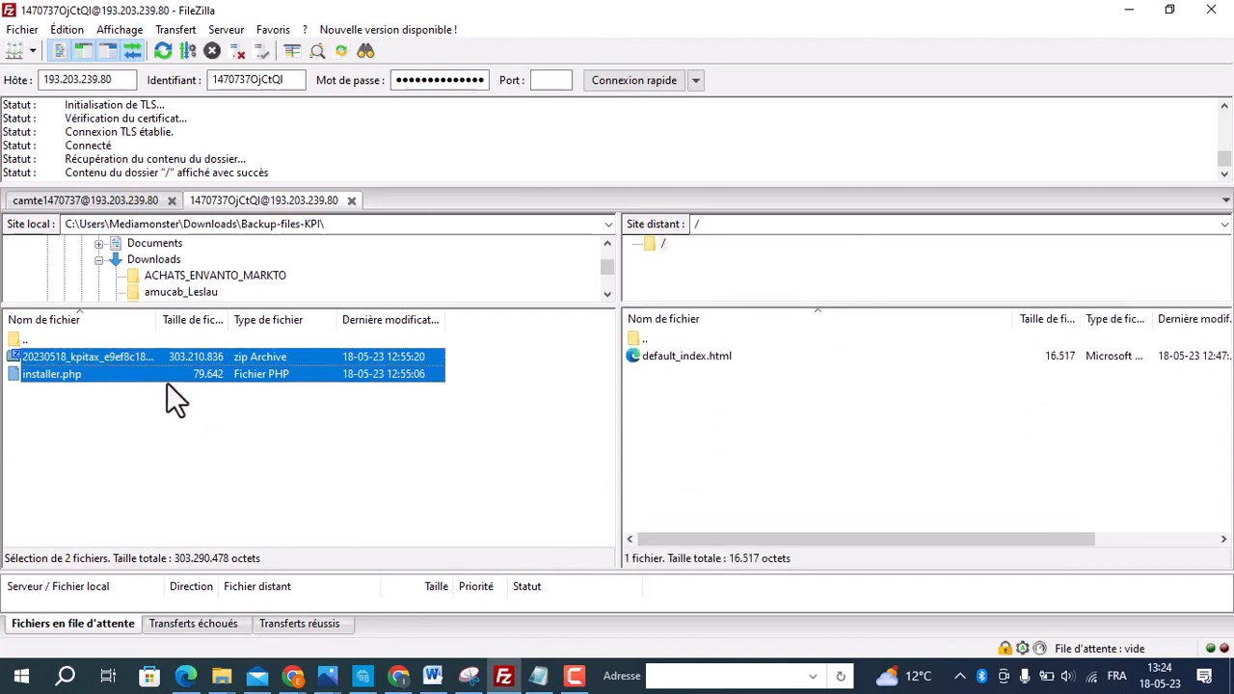
drag(166, 383, 854, 409)
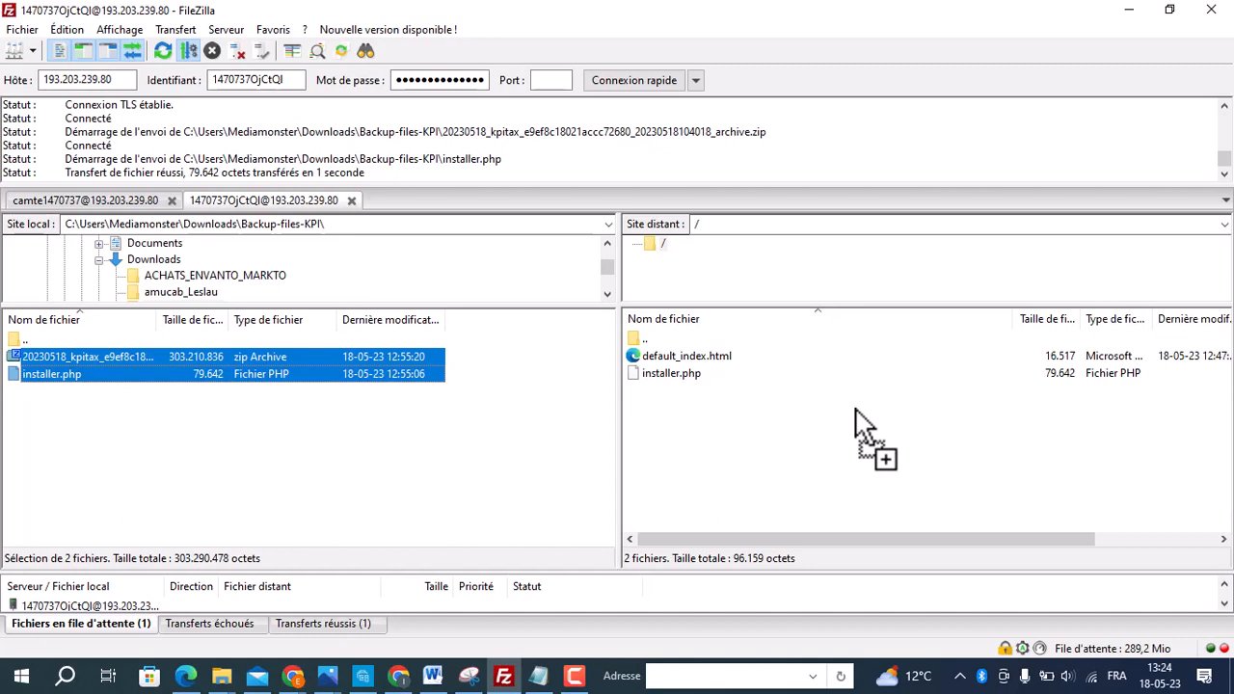
Switch to Chrome, load test-backup.camtec.xyz and add a trailing slash to its address.
click(1125, 9)
click(503, 673)
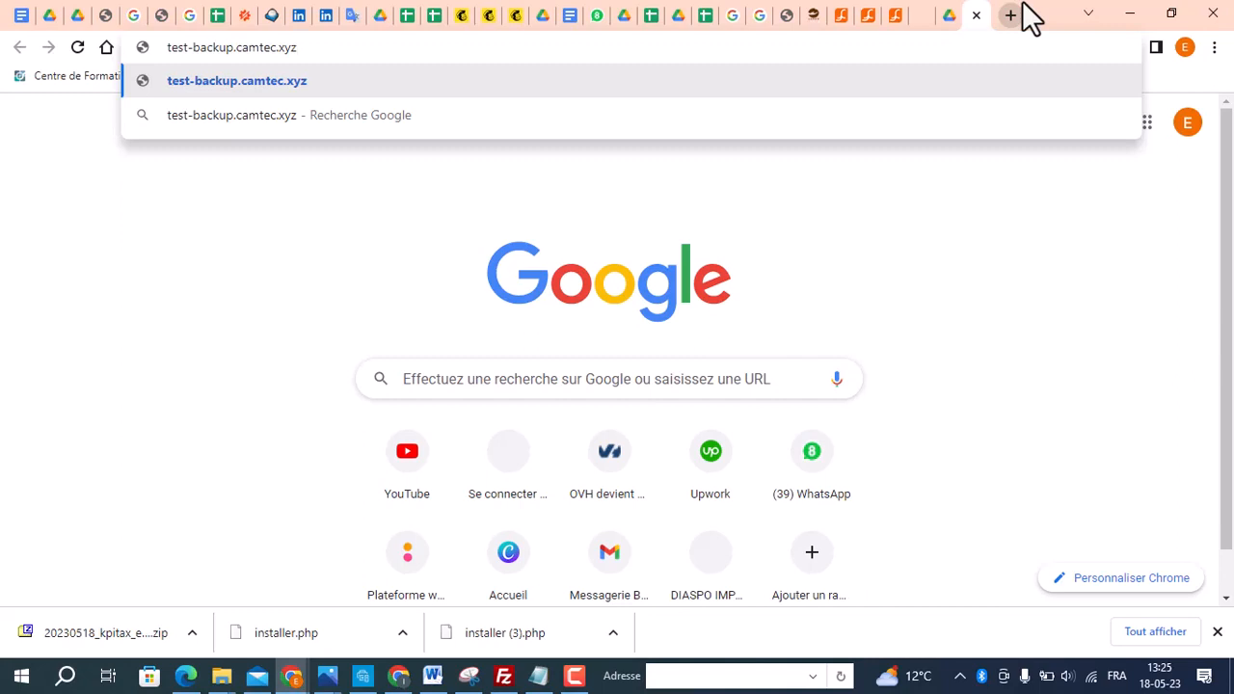
key(Return)
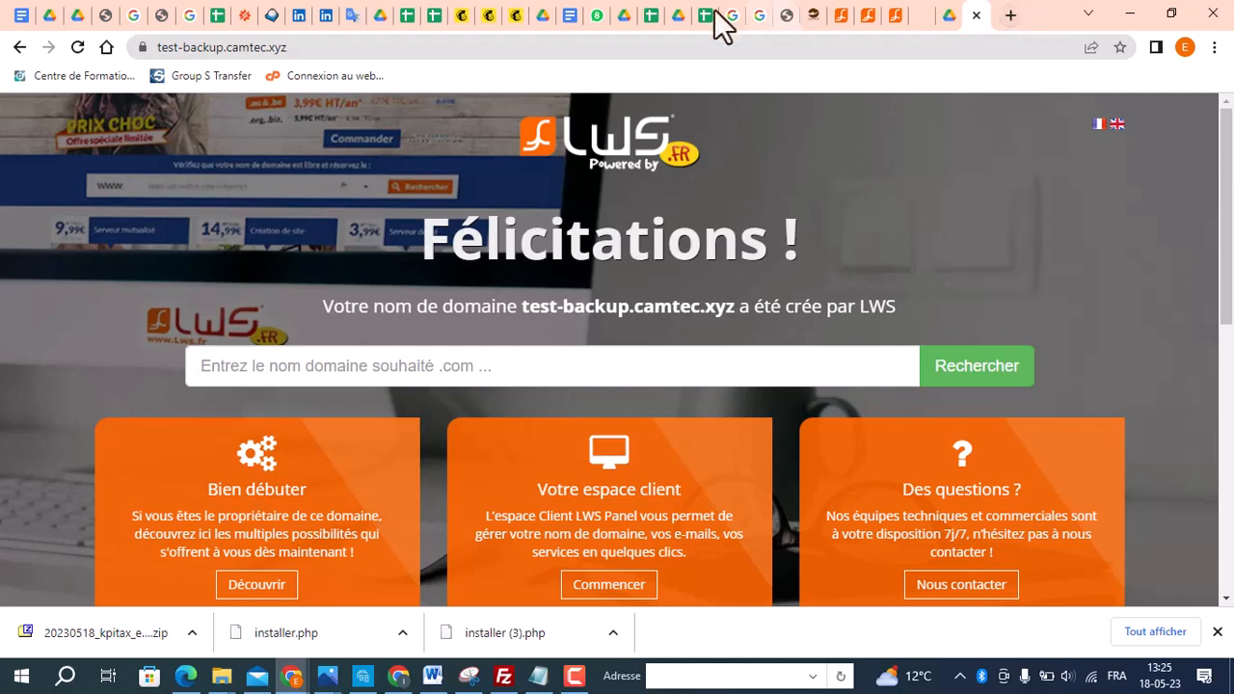
click(495, 47)
click(495, 48)
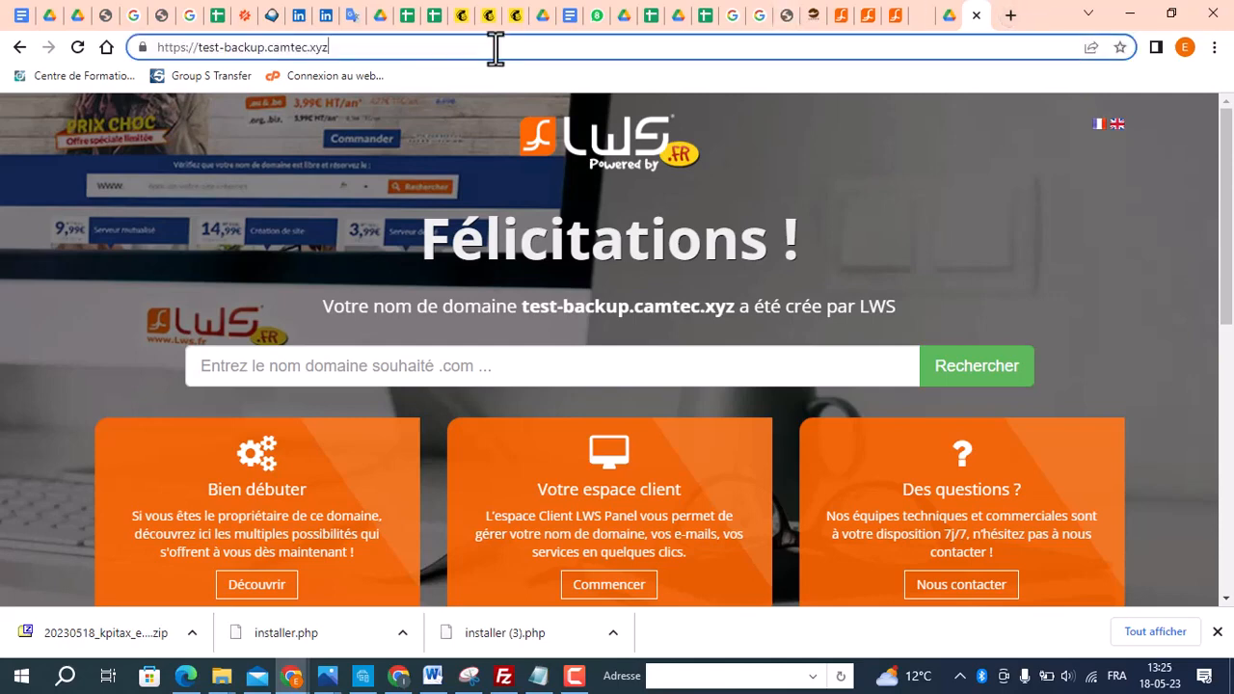
text(/)
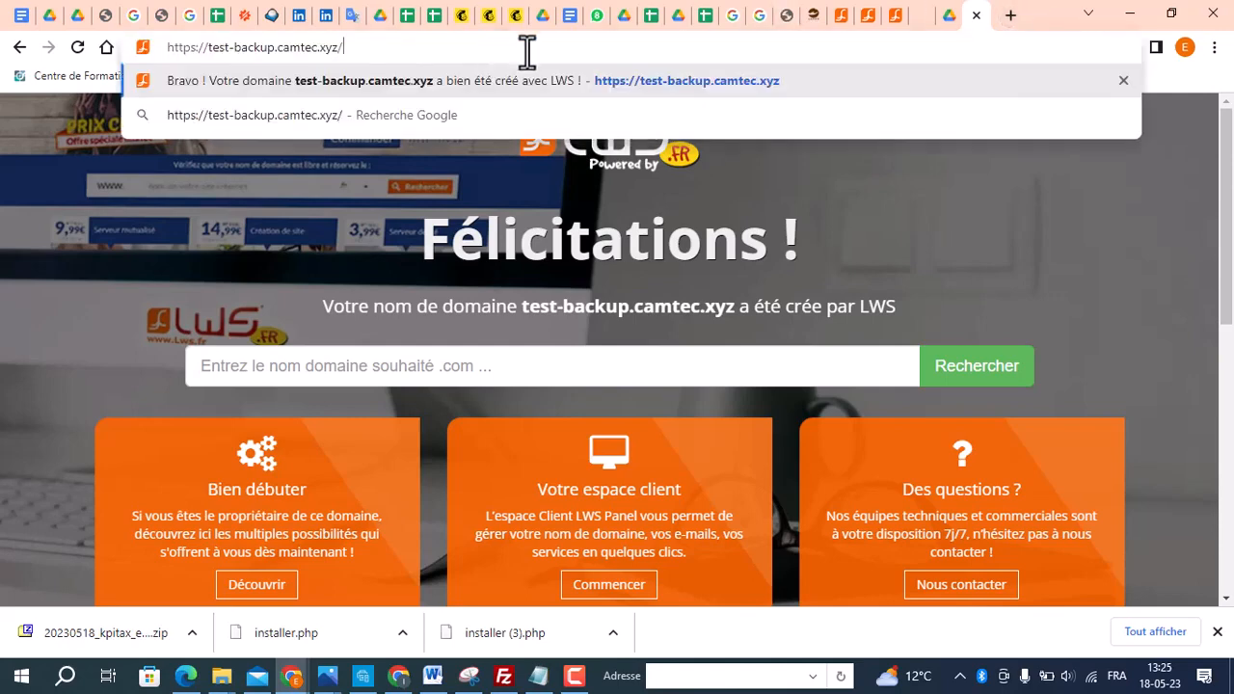
Switch to FileZilla and copy the name of the uploaded installer.php from the remote root folder.
click(503, 675)
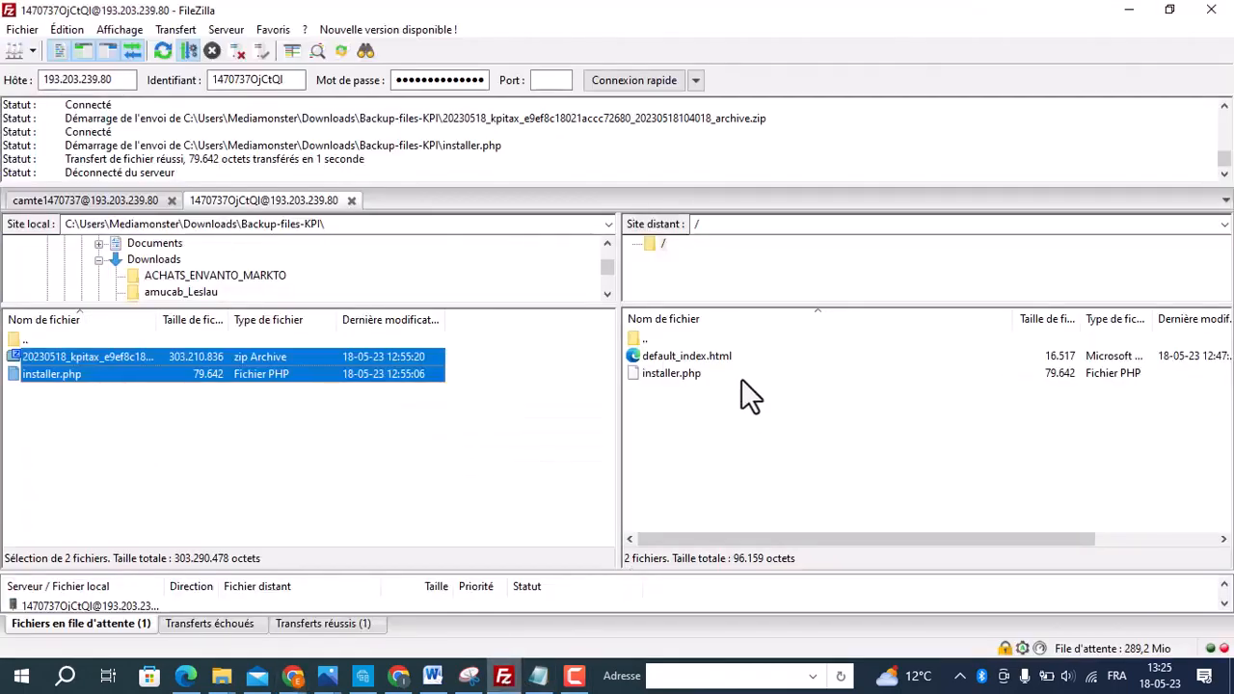
right_click(666, 376)
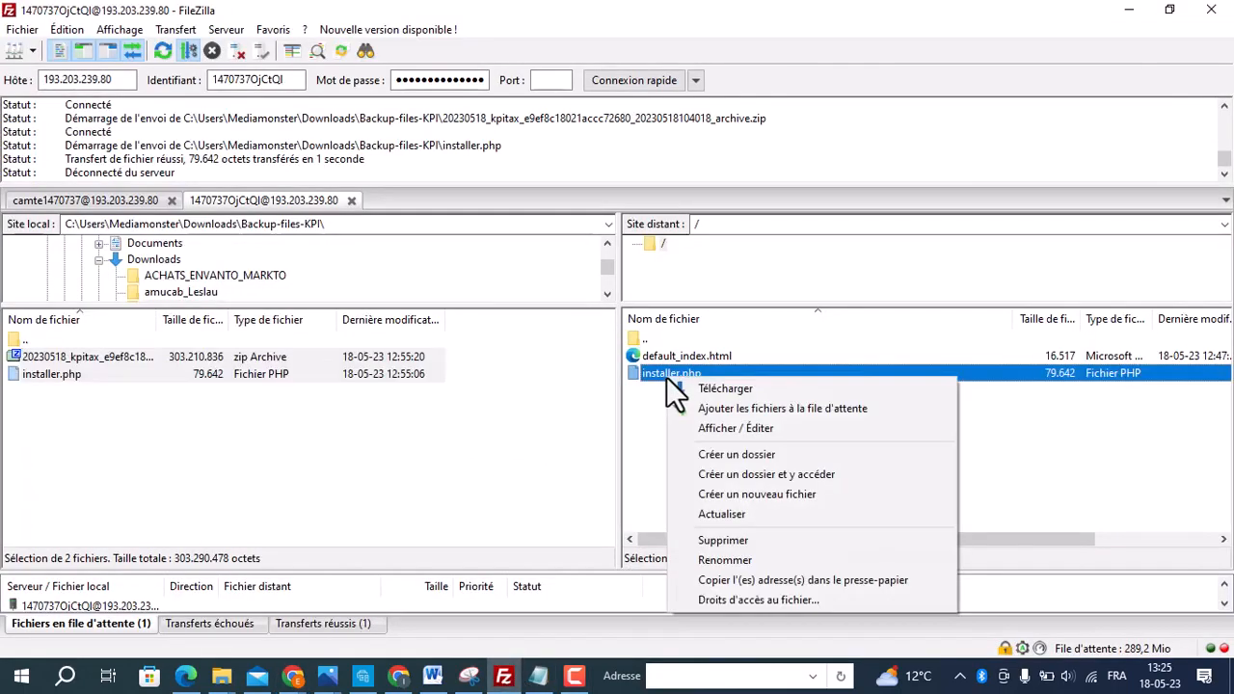
click(743, 561)
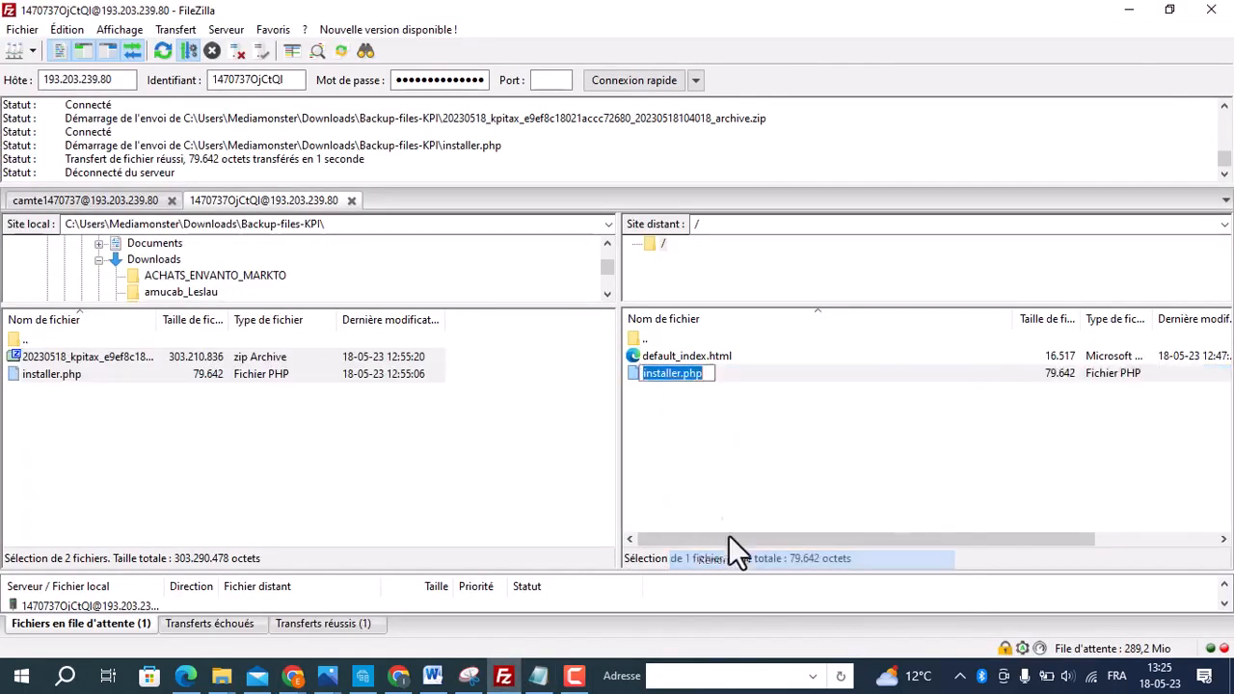
right_click(676, 373)
click(729, 427)
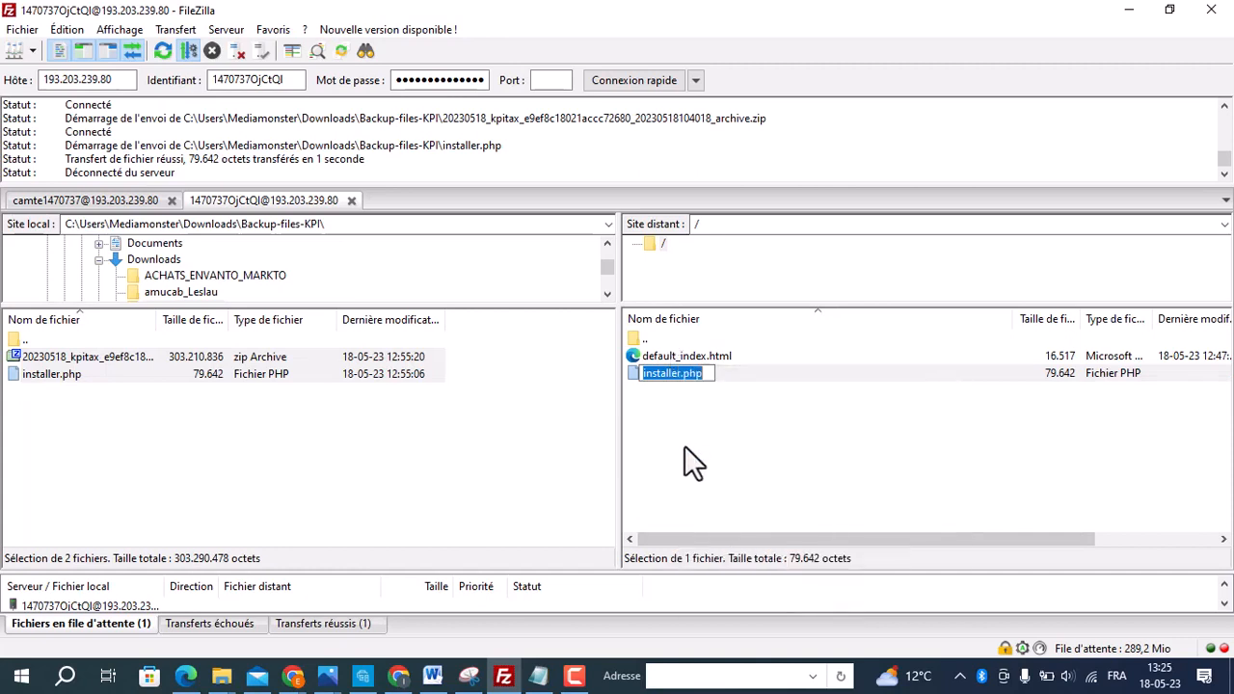
click(708, 425)
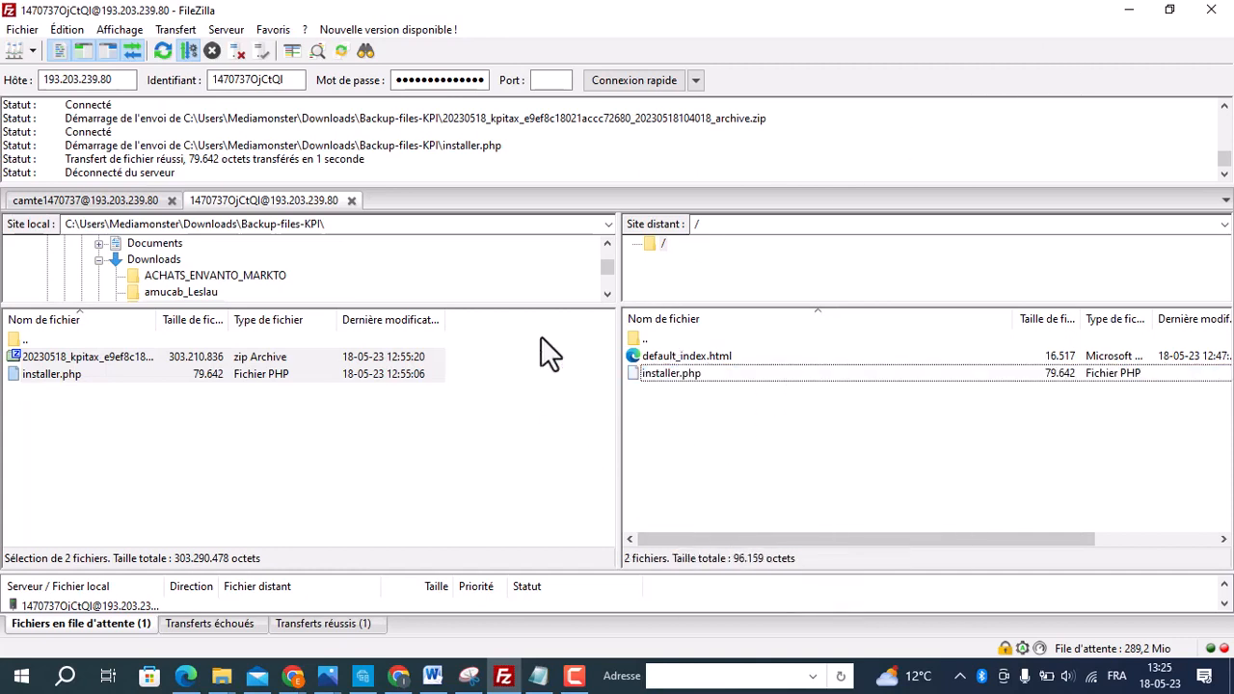
Copy the full file name of installer.php again from the remote root folder, leaving the name unedited.
click(1128, 8)
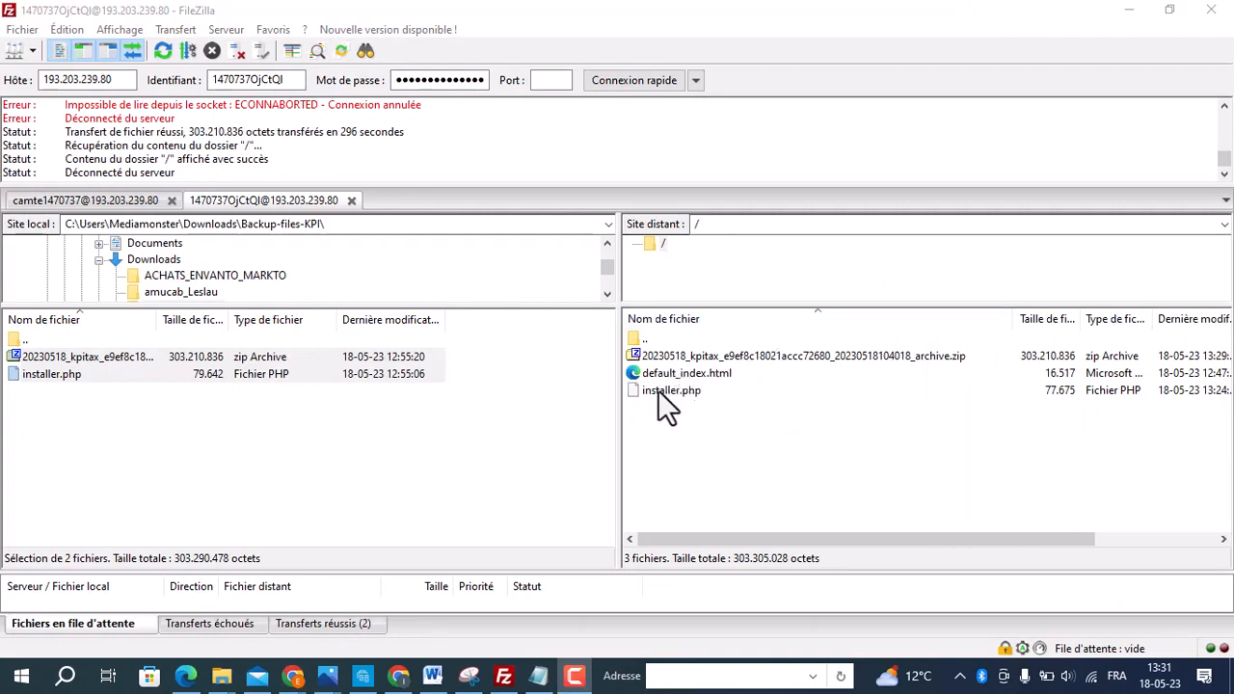
right_click(657, 389)
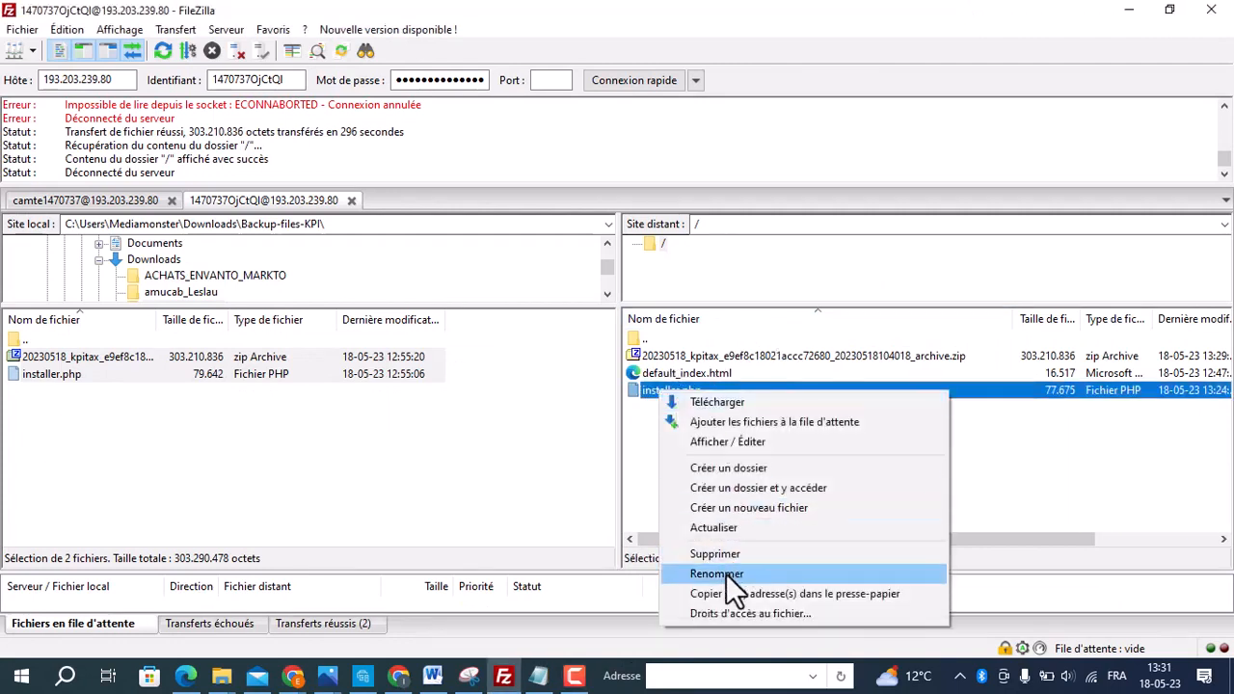
click(716, 573)
right_click(674, 391)
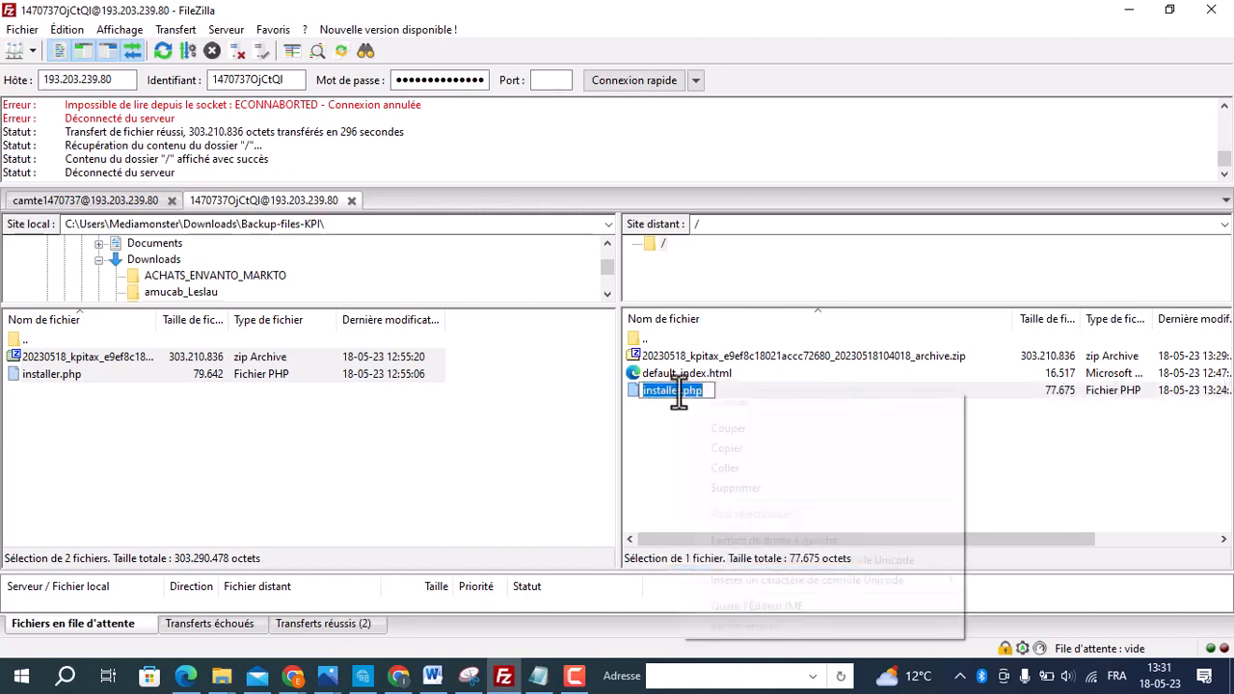
click(737, 449)
click(716, 451)
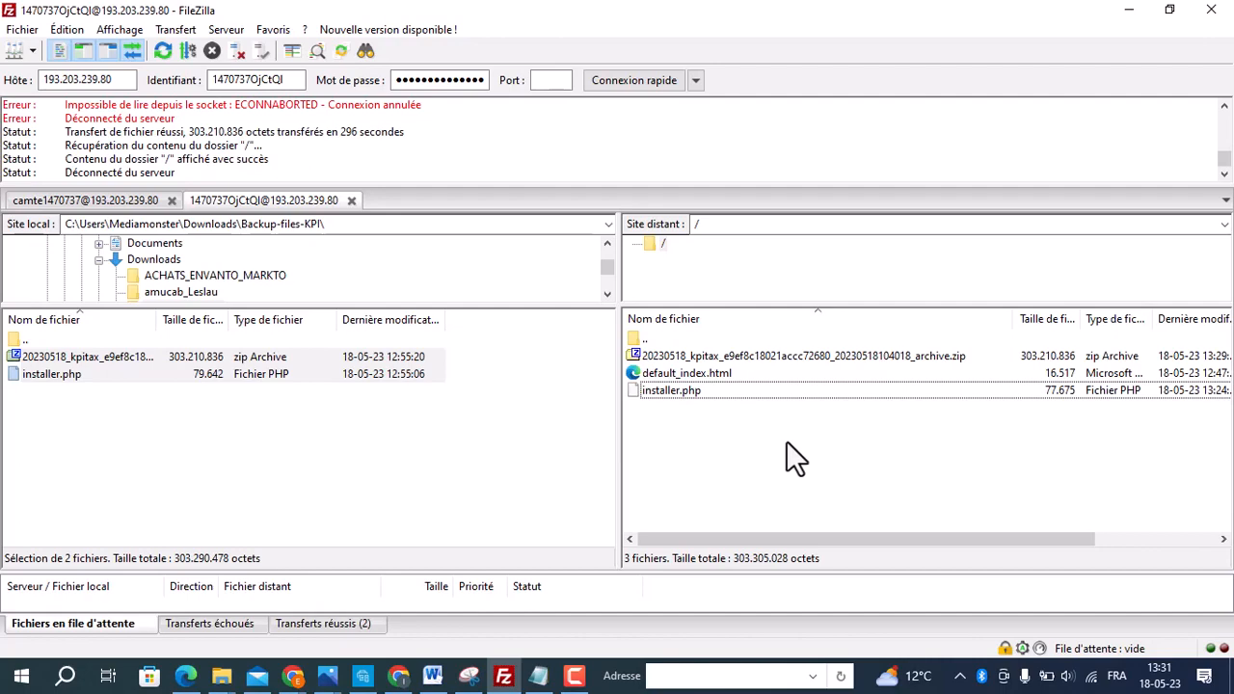
click(1127, 12)
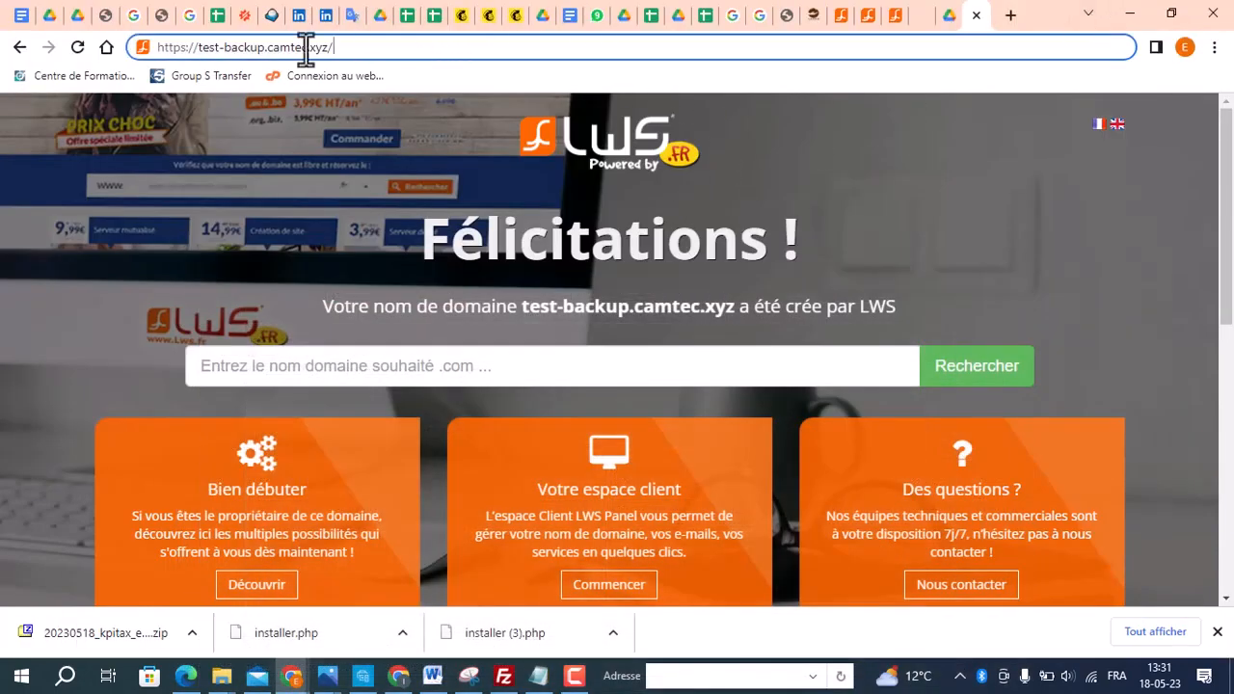
click(363, 46)
text(installer.php)
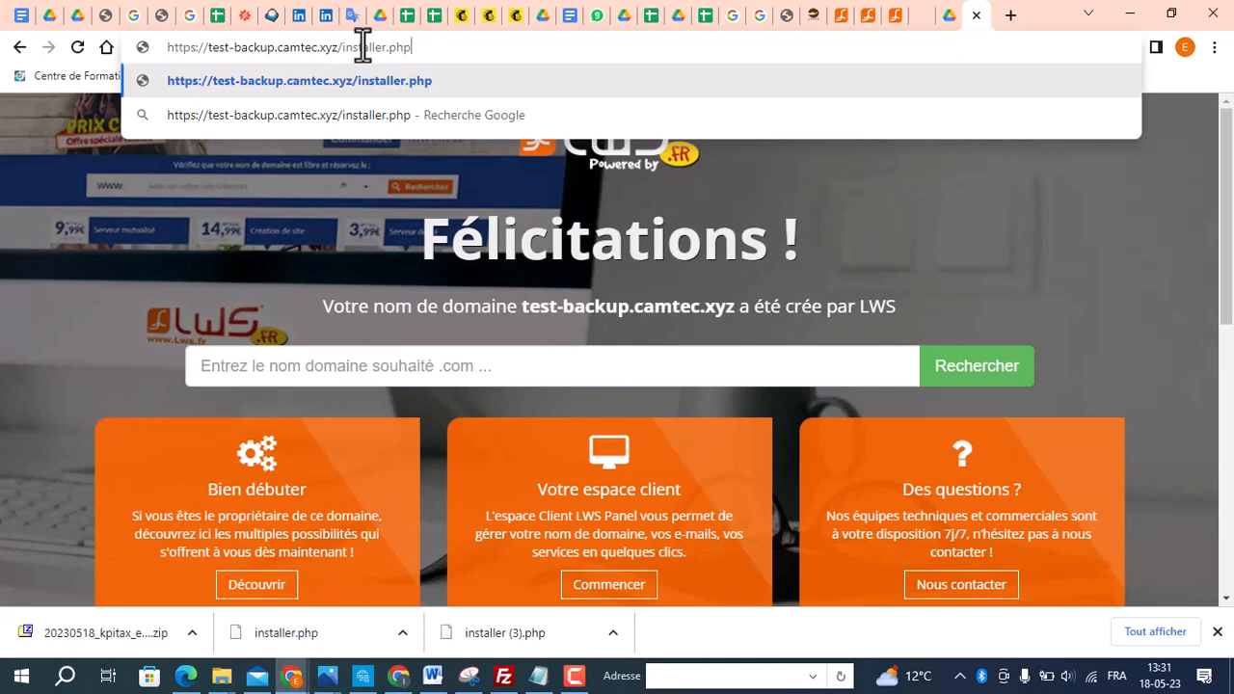
key(Return)
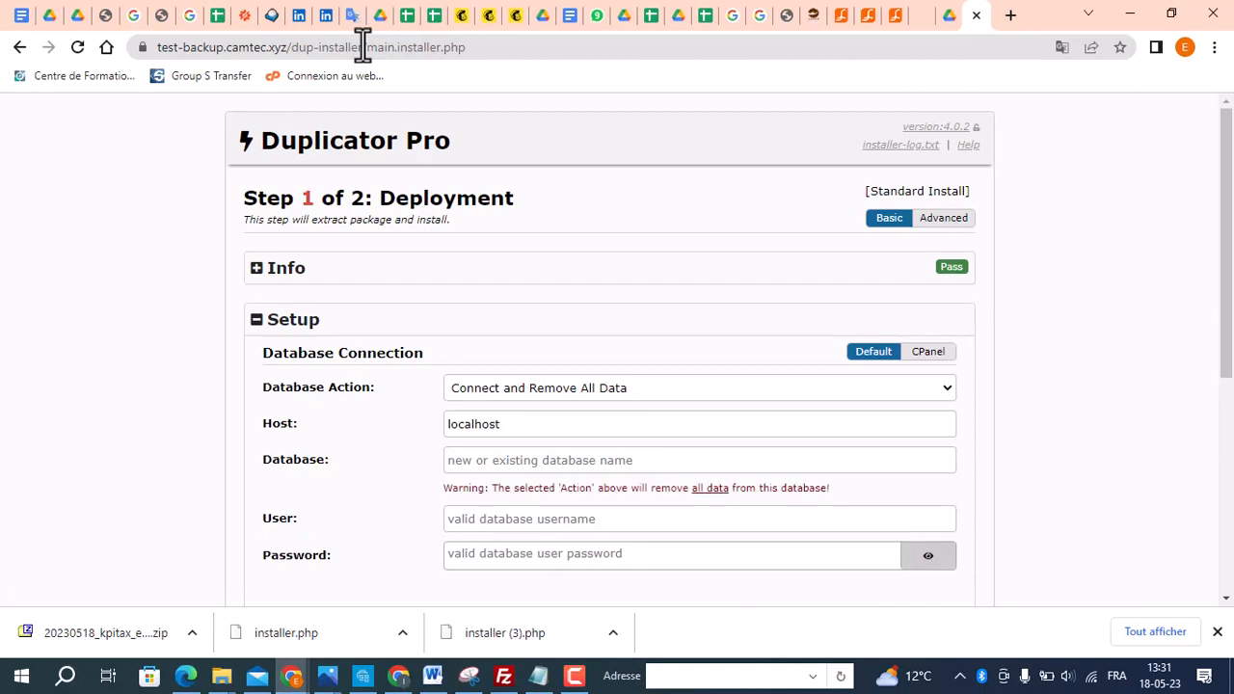
scroll(1019, 323, down, 4)
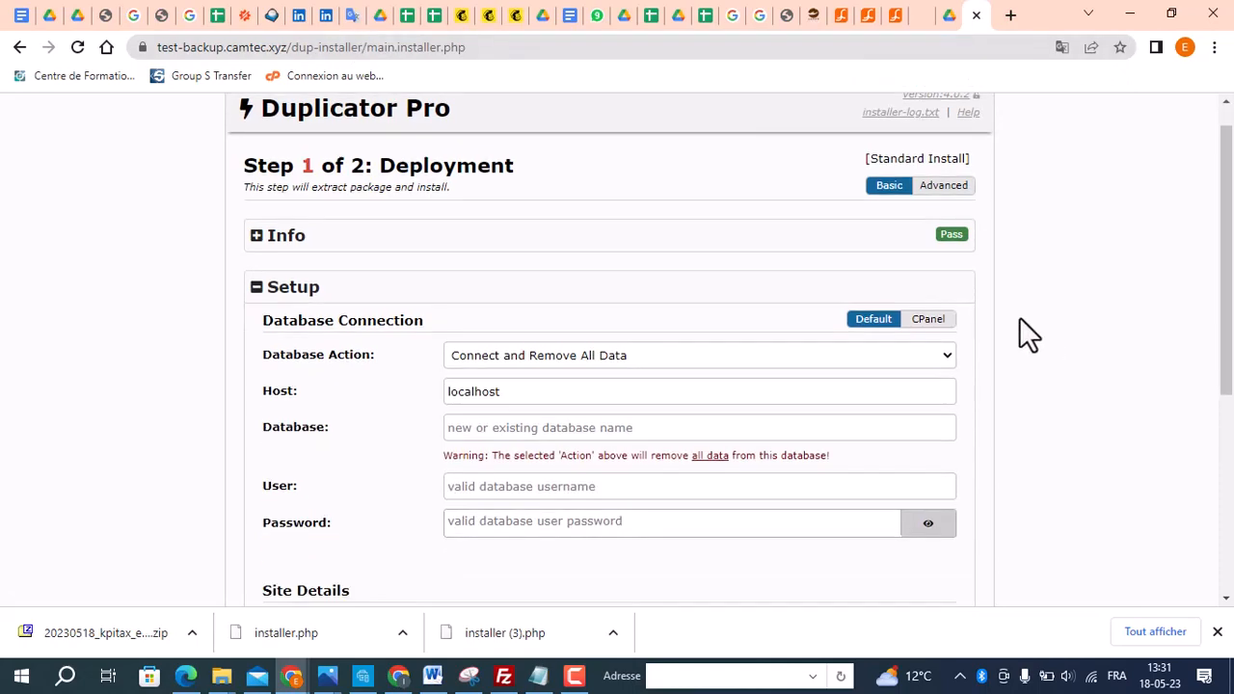
scroll(1061, 289, up, 5)
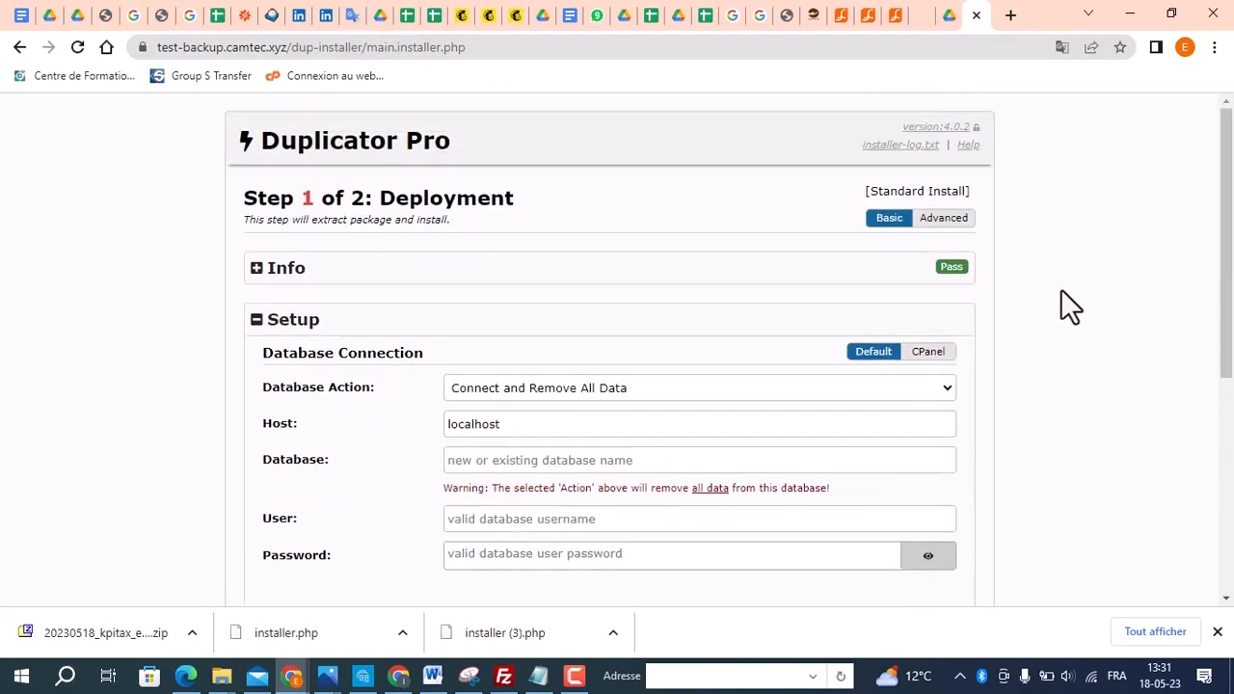
Copy the database server address from the INFOS_TEST_BACKUP notes and set the installer's database host to 185.98.131.92.
scroll(1060, 288, down, 3)
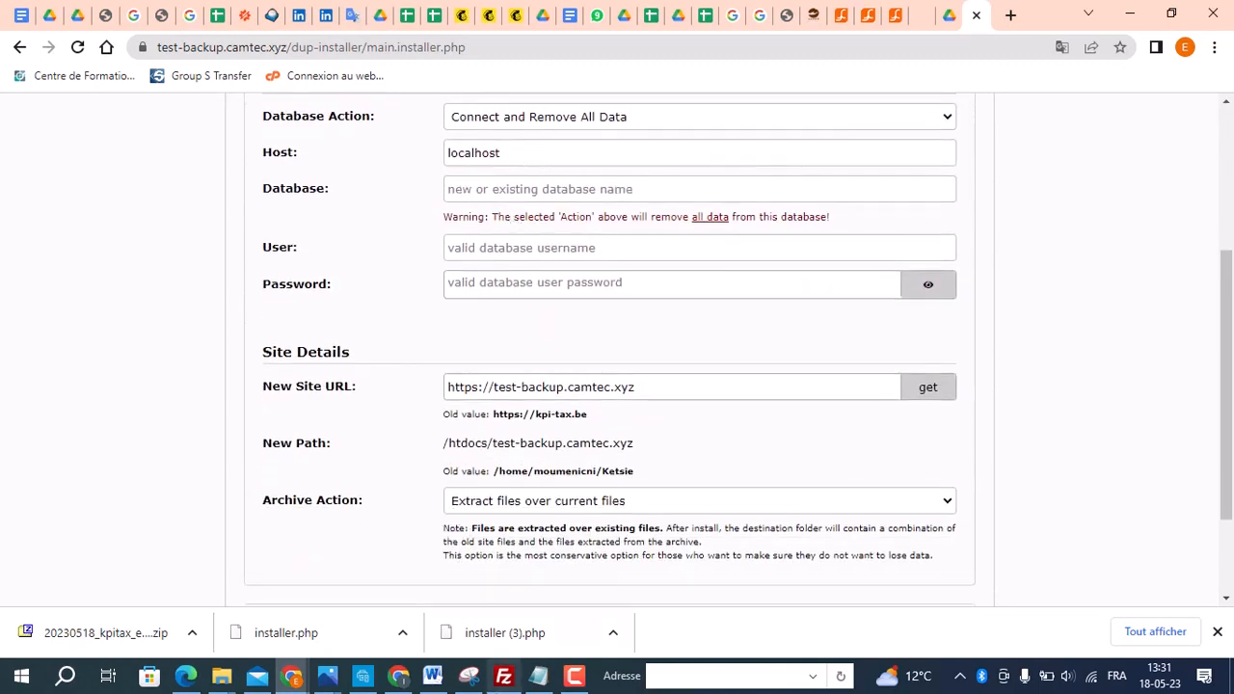
mouse_move(531, 683)
click(536, 607)
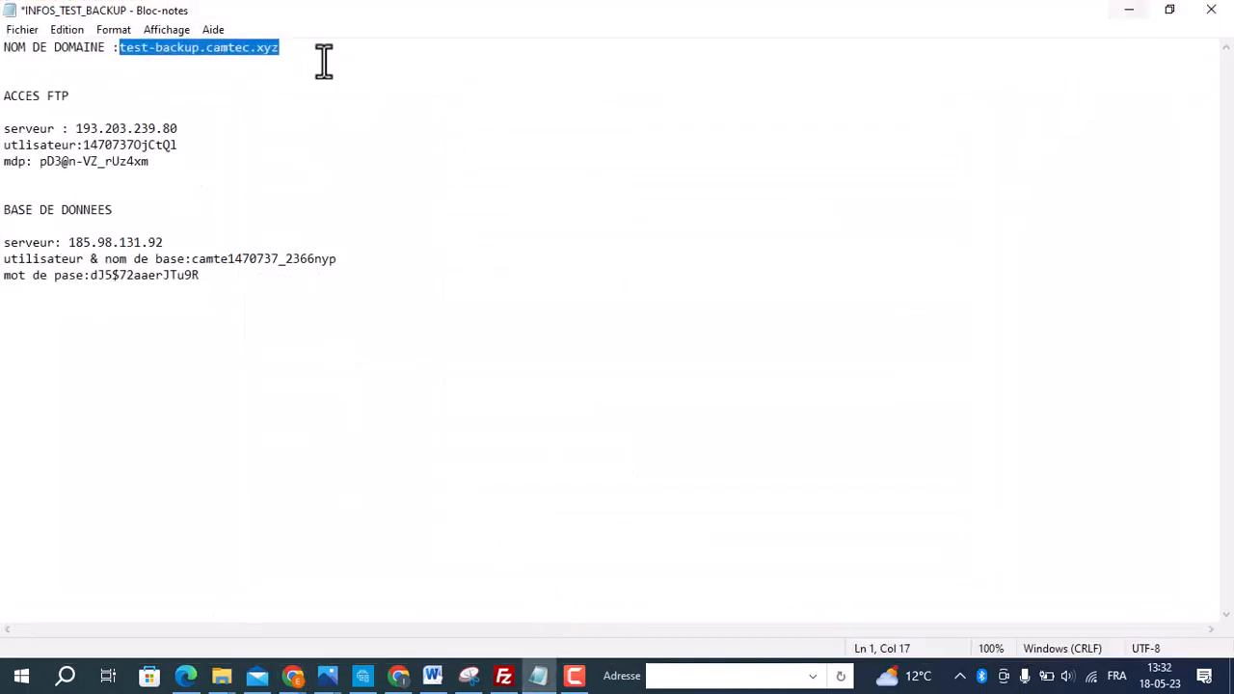
click(80, 109)
drag(174, 243, 71, 241)
right_click(91, 243)
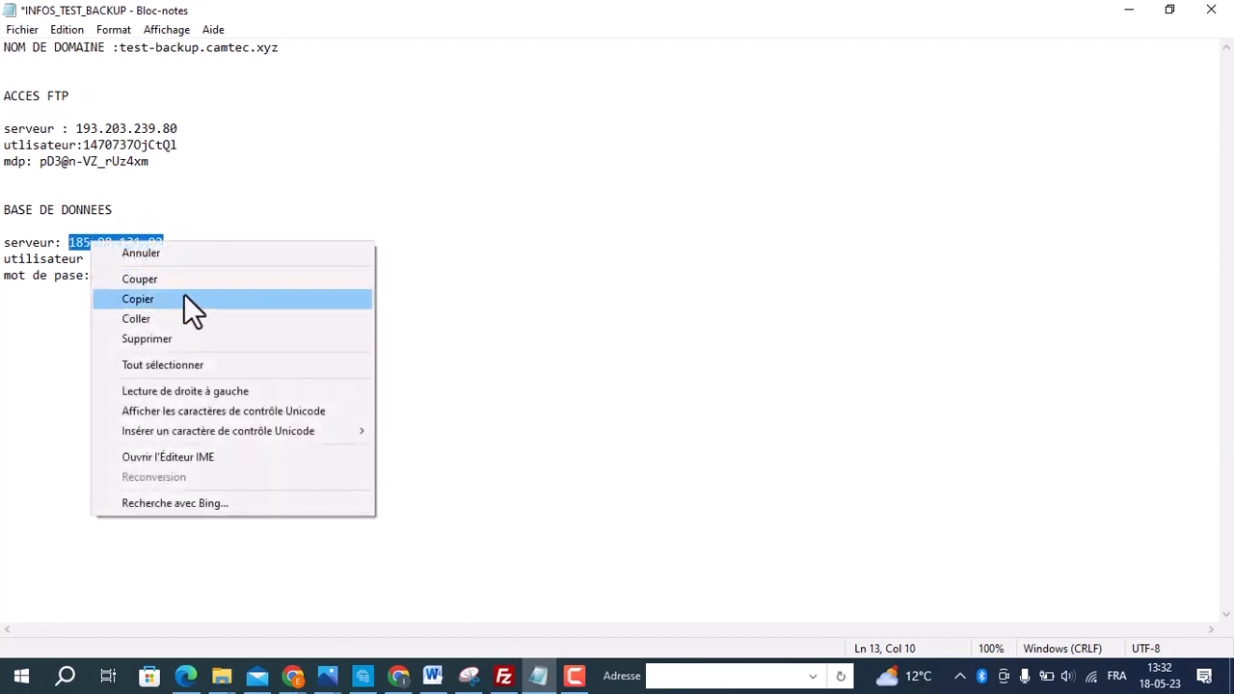
click(168, 299)
click(1128, 10)
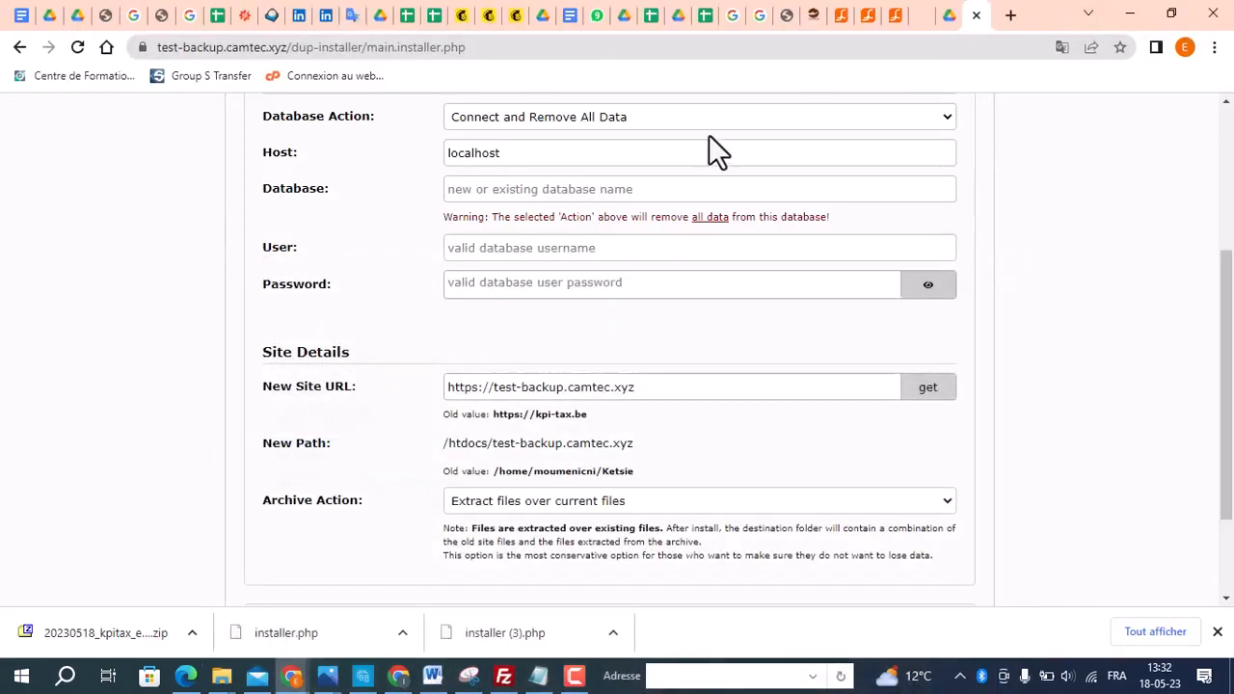
drag(518, 154, 421, 151)
right_click(473, 162)
click(540, 248)
Copy the shared database and user name from the INFOS_TEST_BACKUP notes and enter it as both Database and User.
click(537, 675)
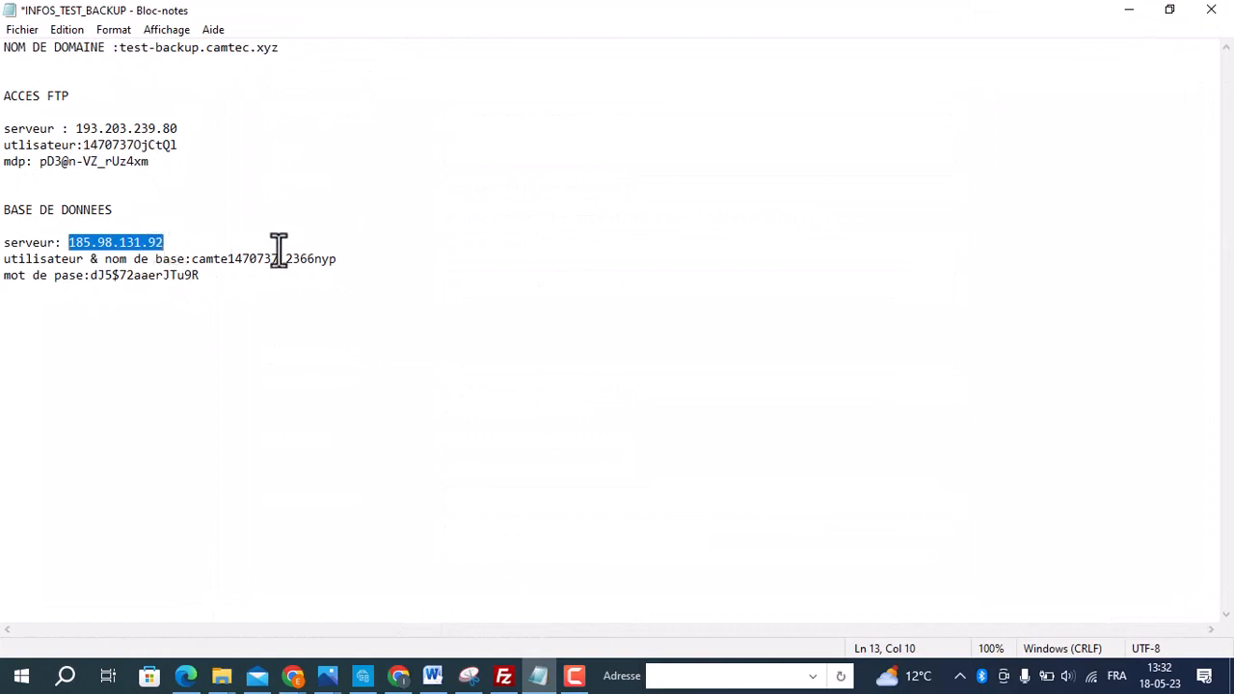
click(337, 242)
drag(342, 260, 193, 260)
right_click(209, 260)
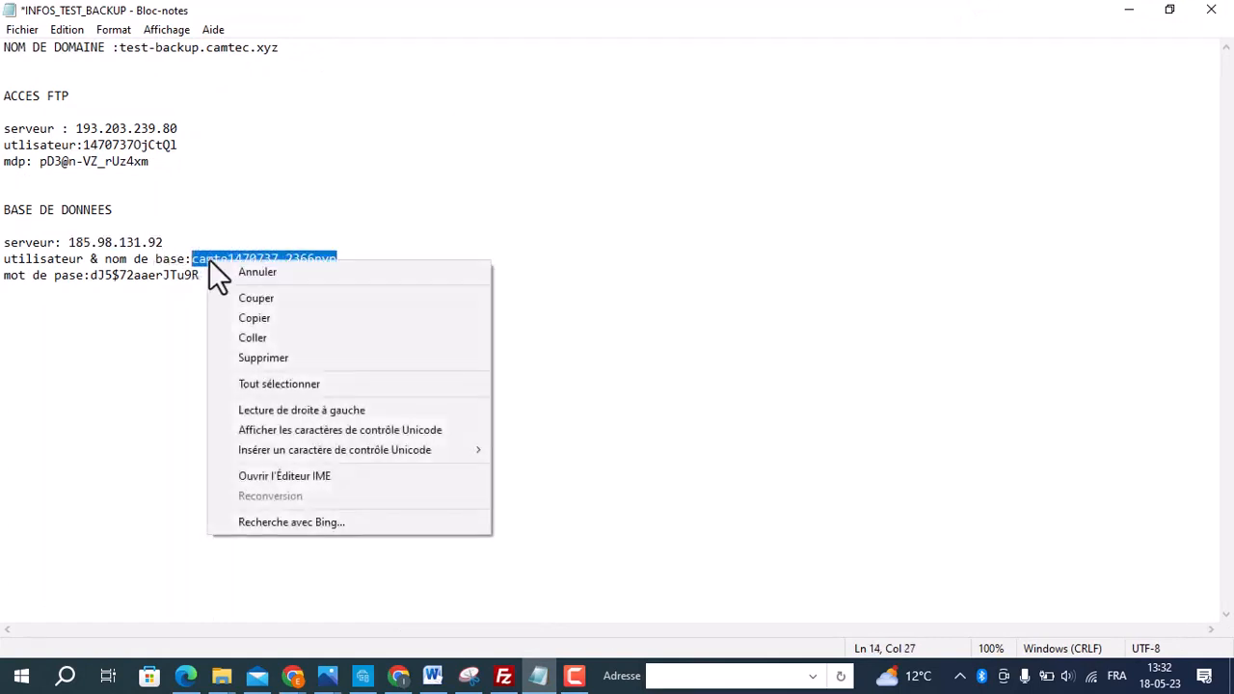
click(268, 319)
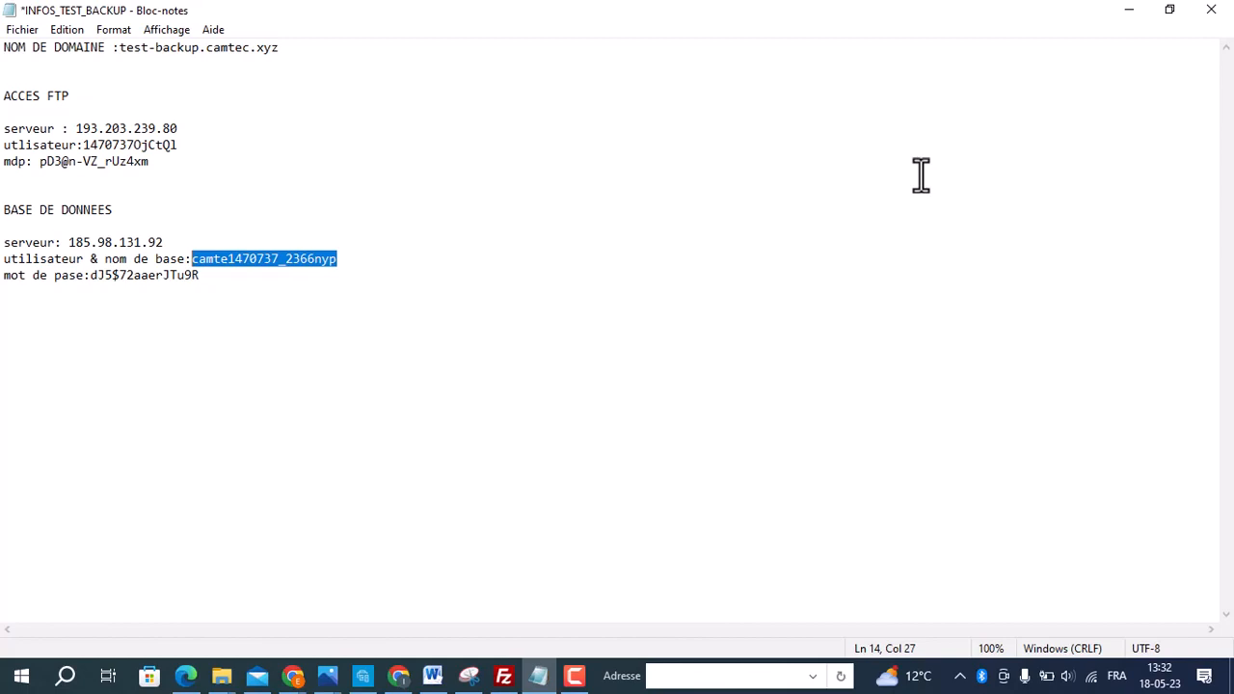
click(1126, 12)
click(535, 193)
key(ctrl+v)
click(524, 248)
key(ctrl+v)
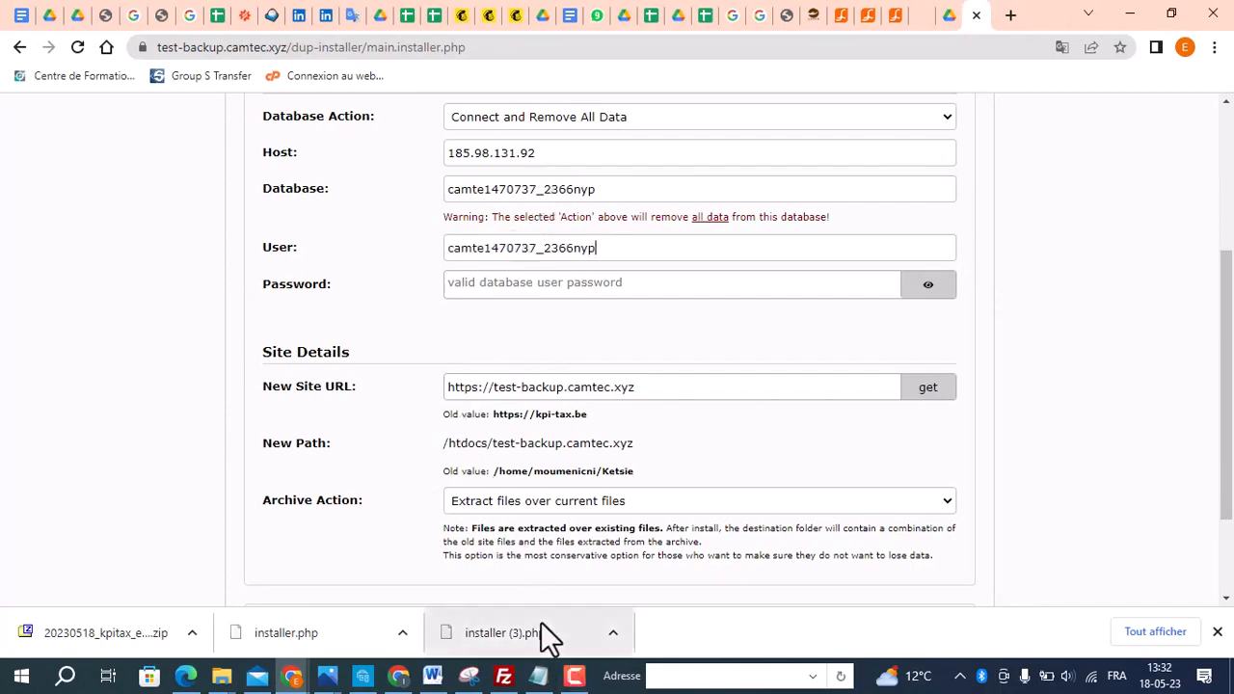
Copy the database password from the INFOS_TEST_BACKUP notes and enter it in the installer's Password field.
click(540, 680)
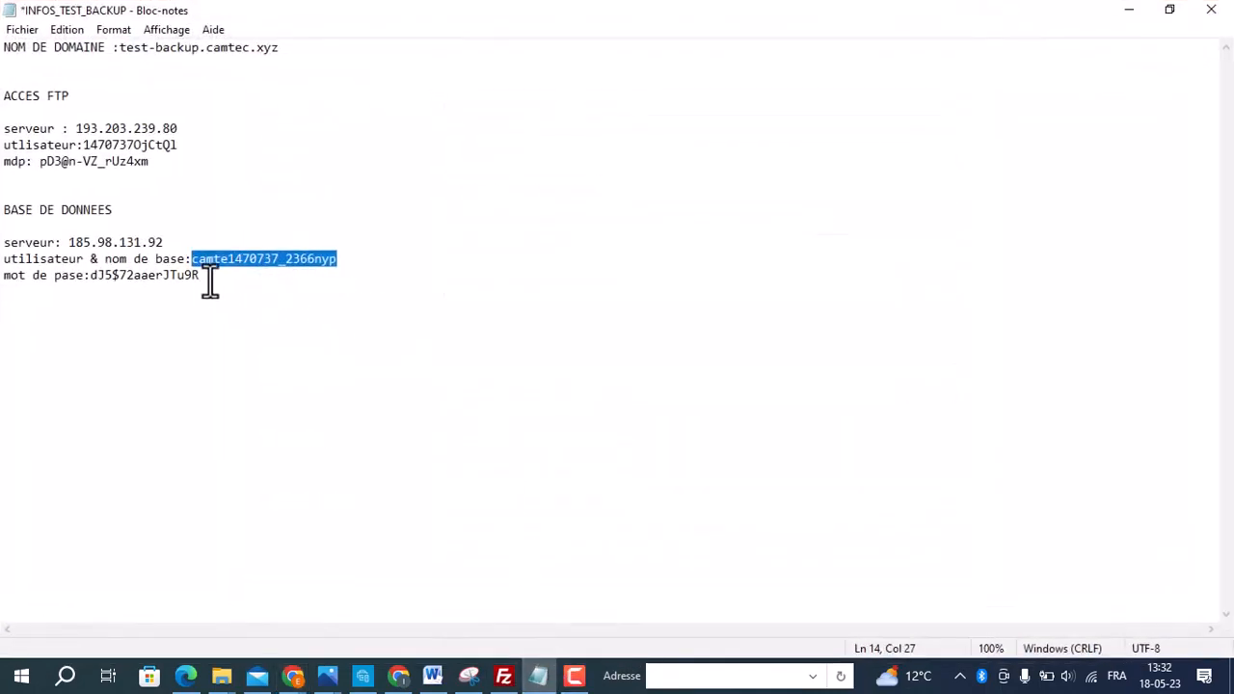
drag(199, 278, 90, 277)
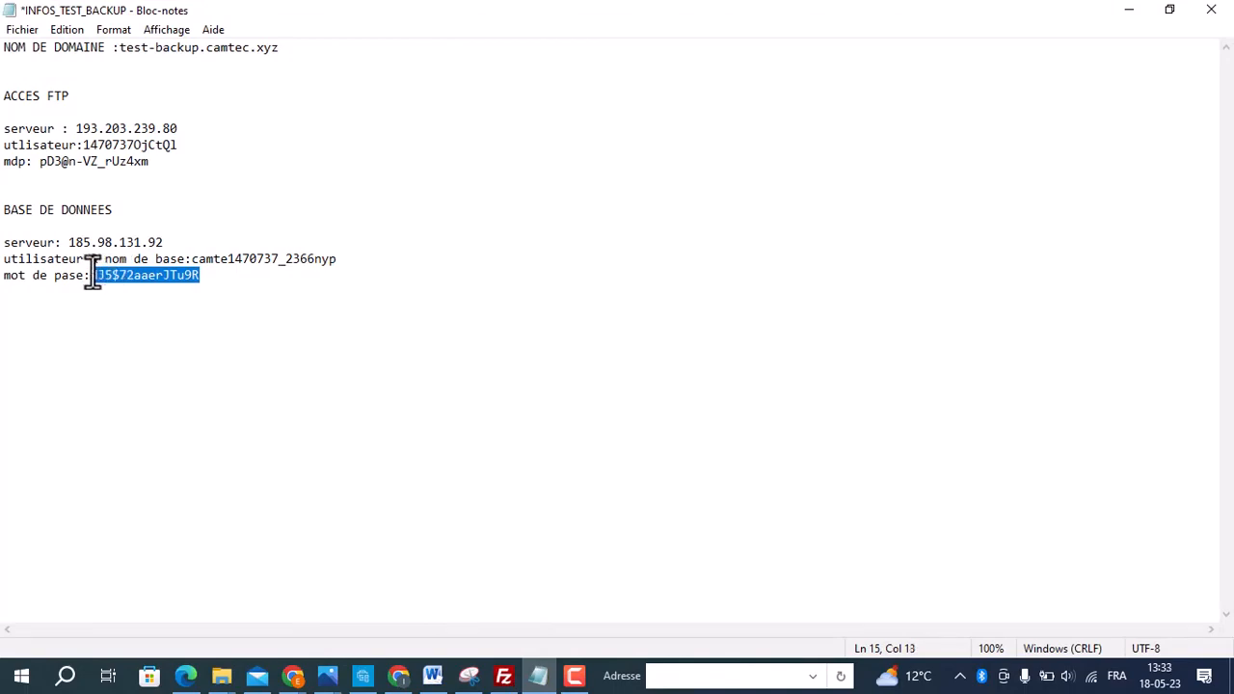
right_click(116, 274)
click(177, 332)
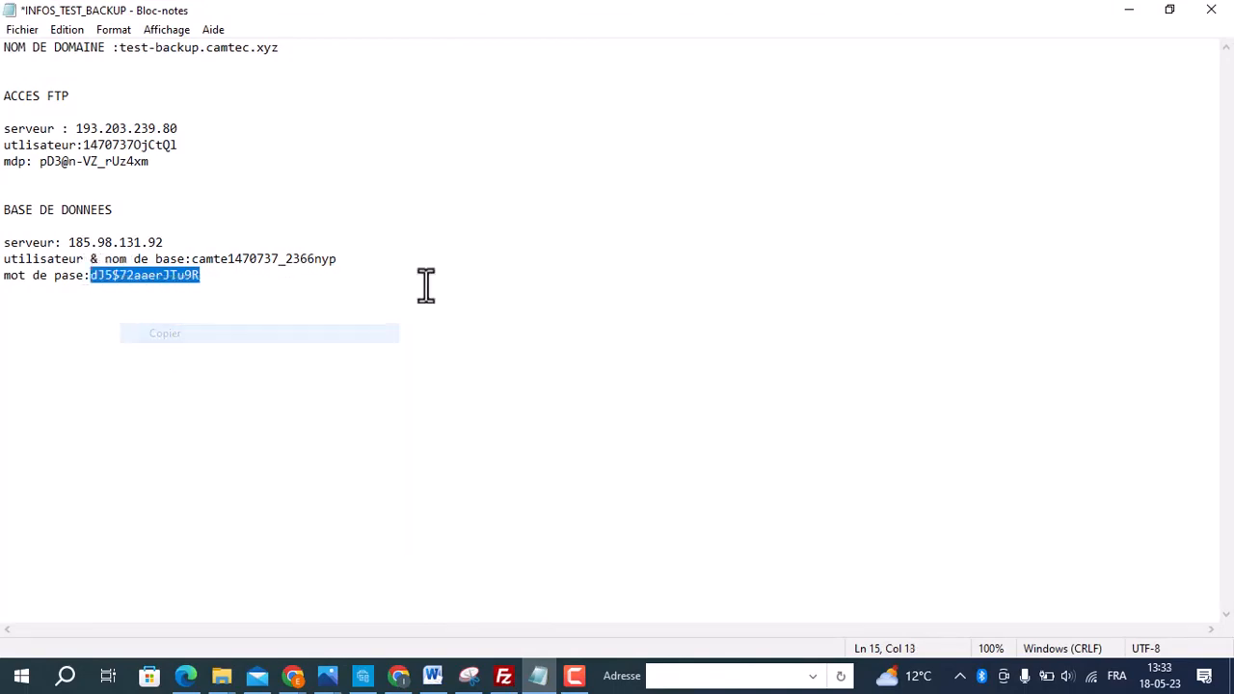
click(1130, 11)
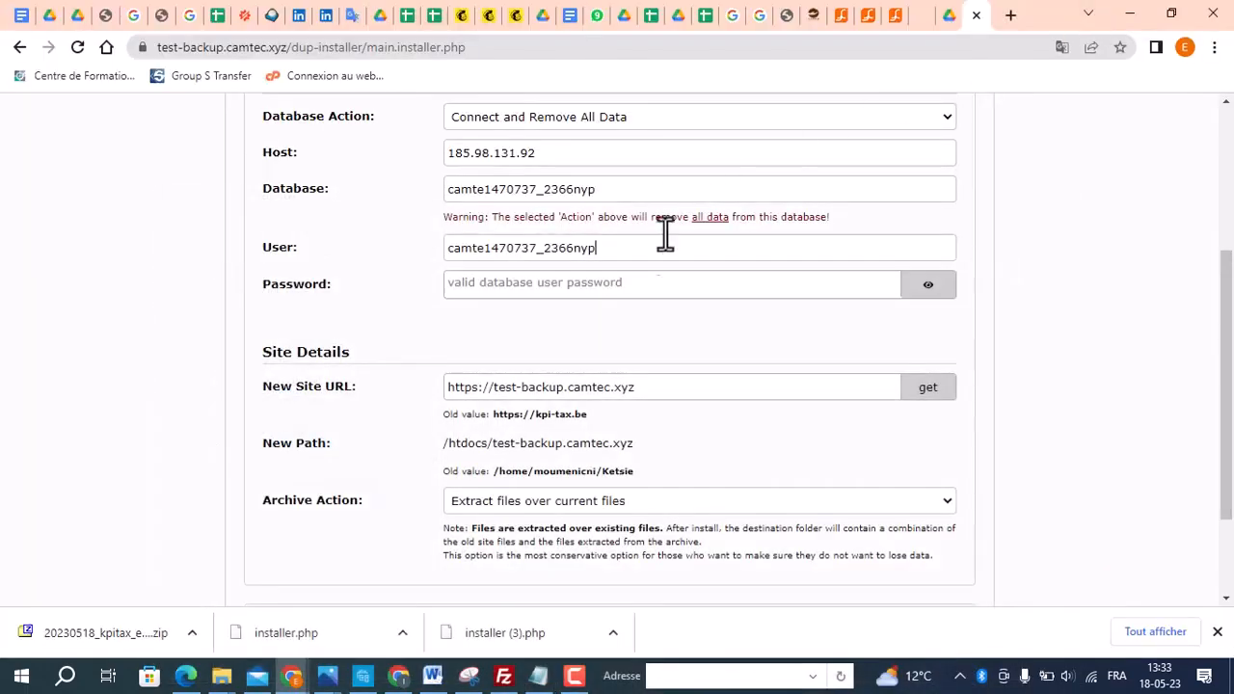
click(563, 284)
key(ctrl+v)
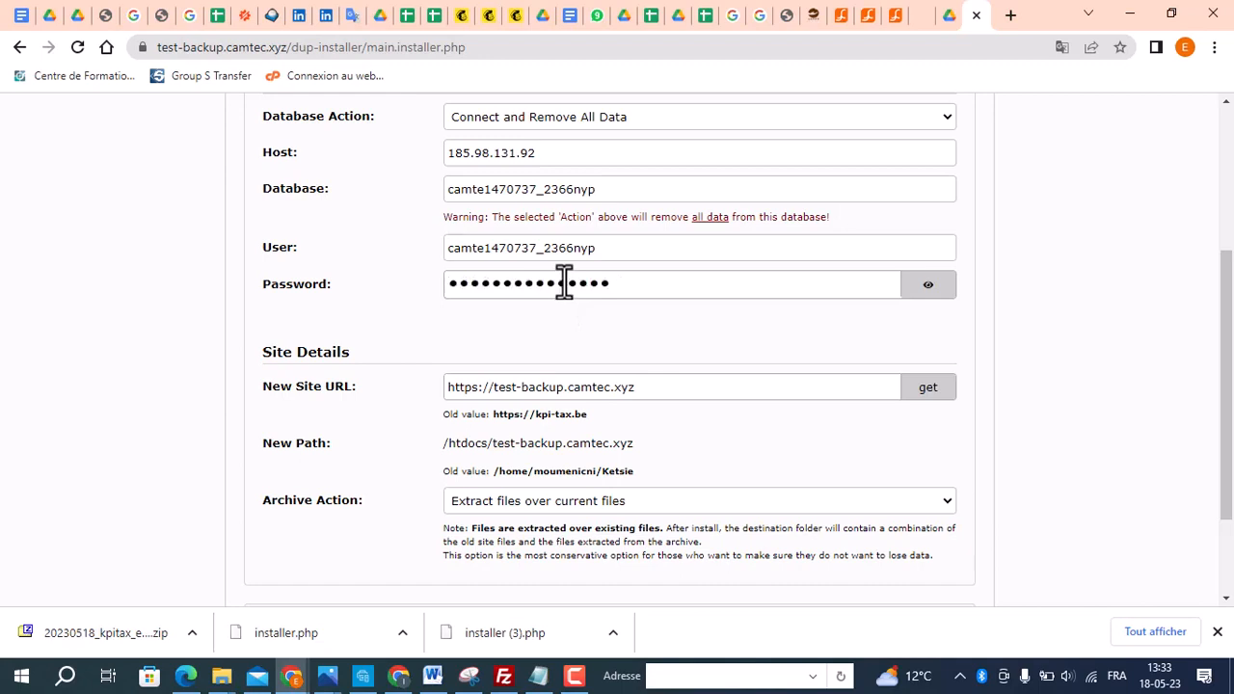
Validate the deployment setup and accept the terms & notices.
scroll(636, 283, down, 2)
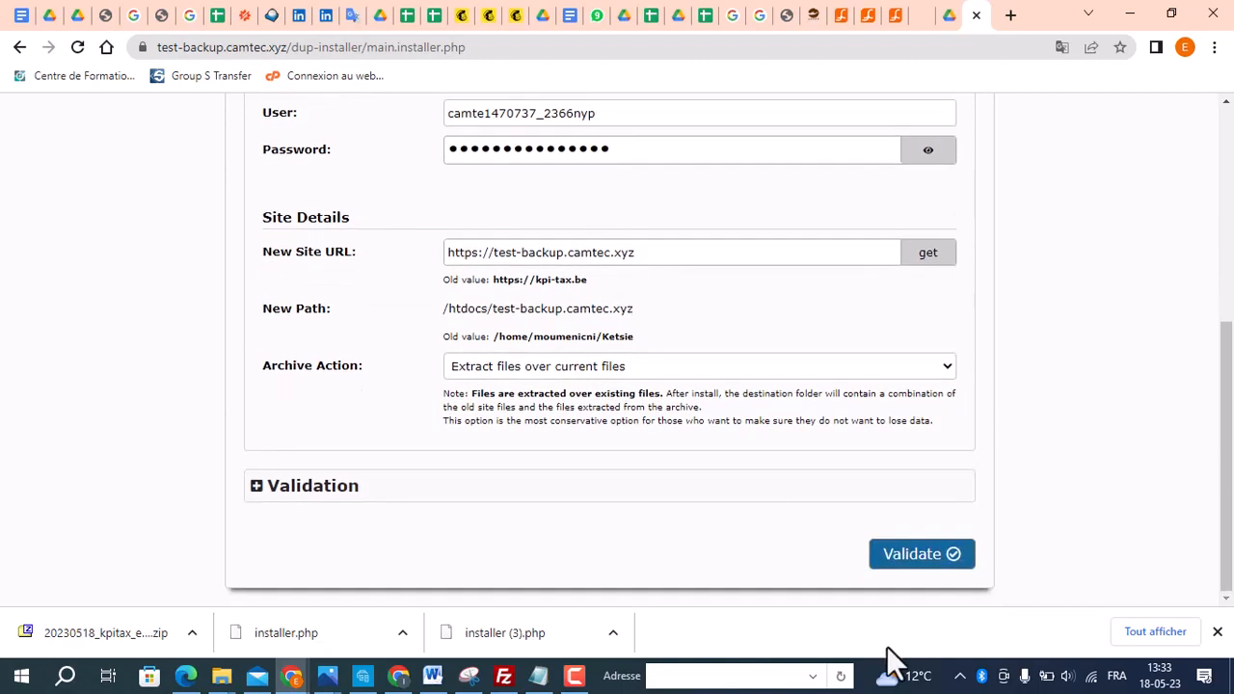
click(910, 556)
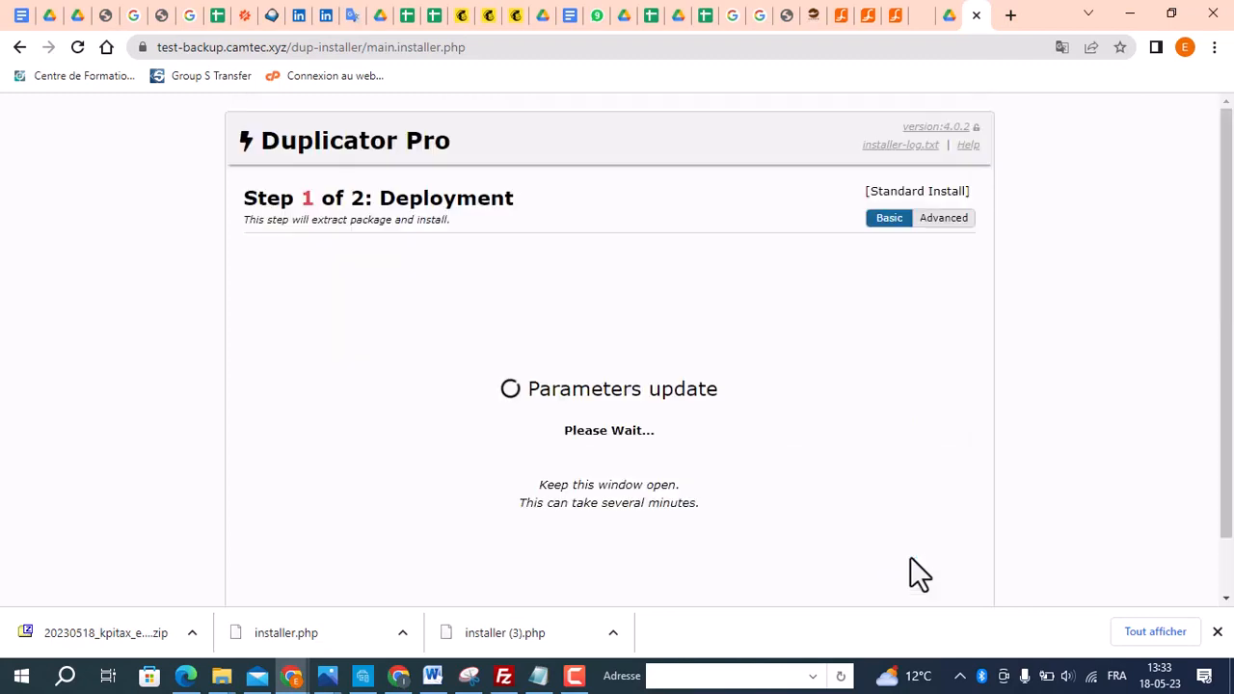
scroll(1032, 443, down, 2)
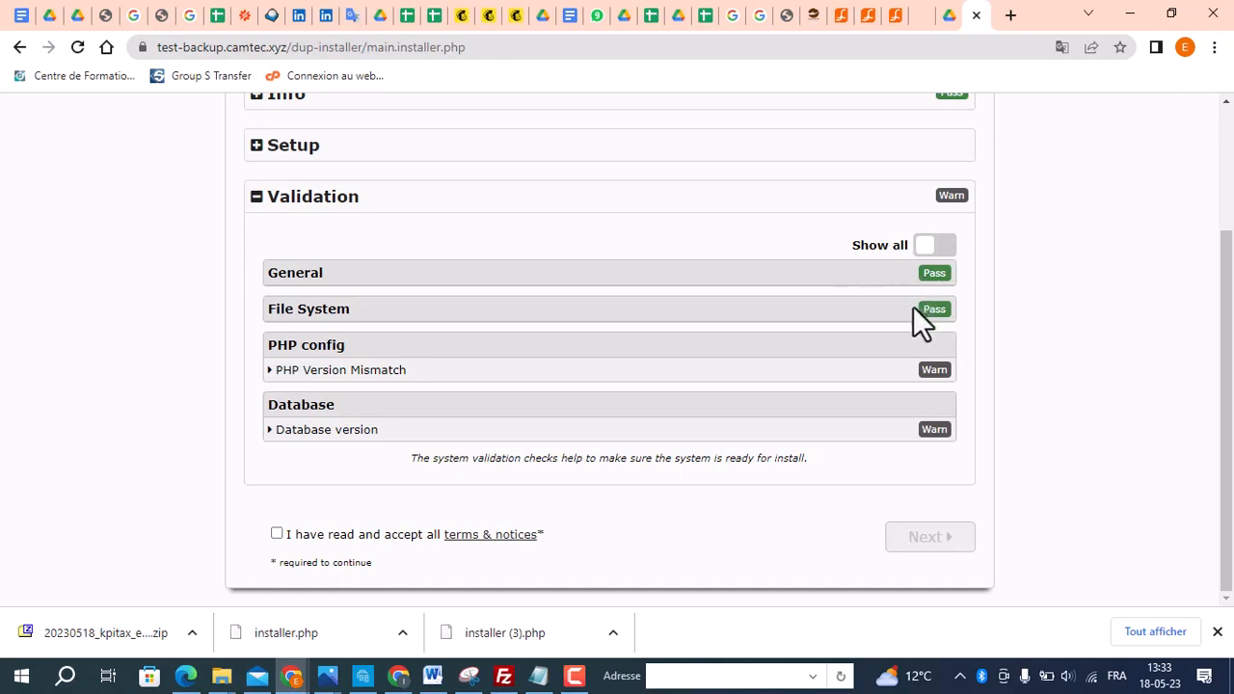
click(277, 533)
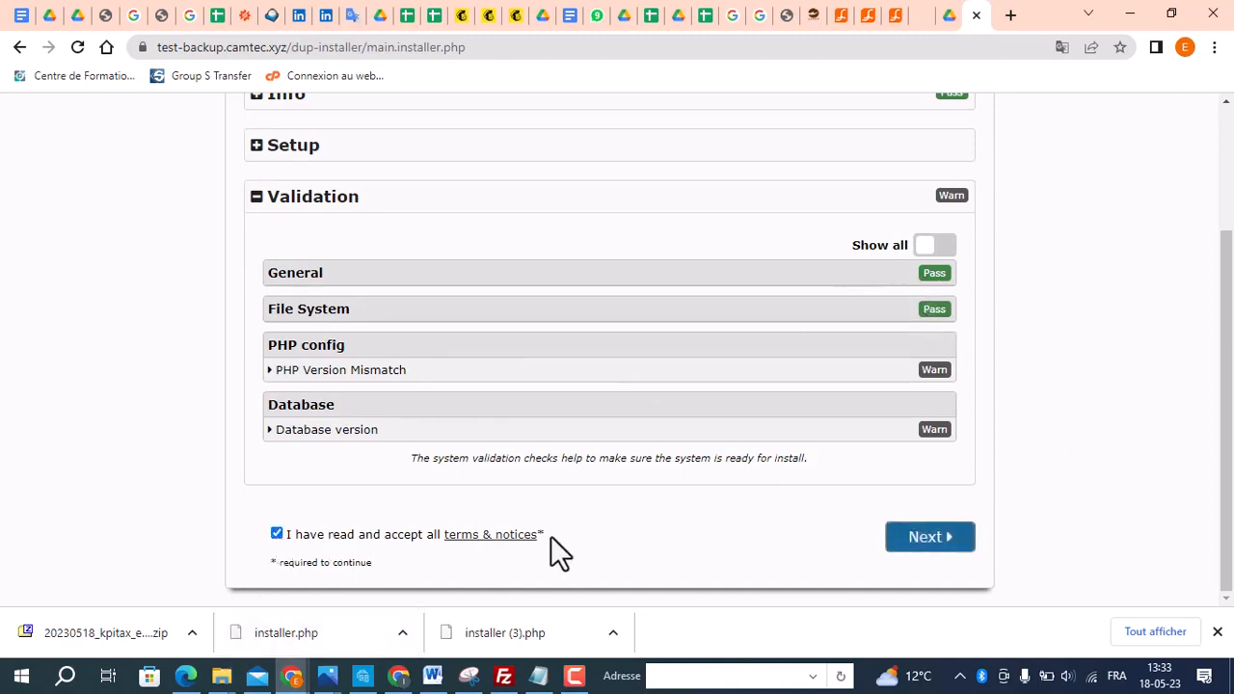
Run the installer with the entered site and database settings, and review the install results for the test site.
click(912, 533)
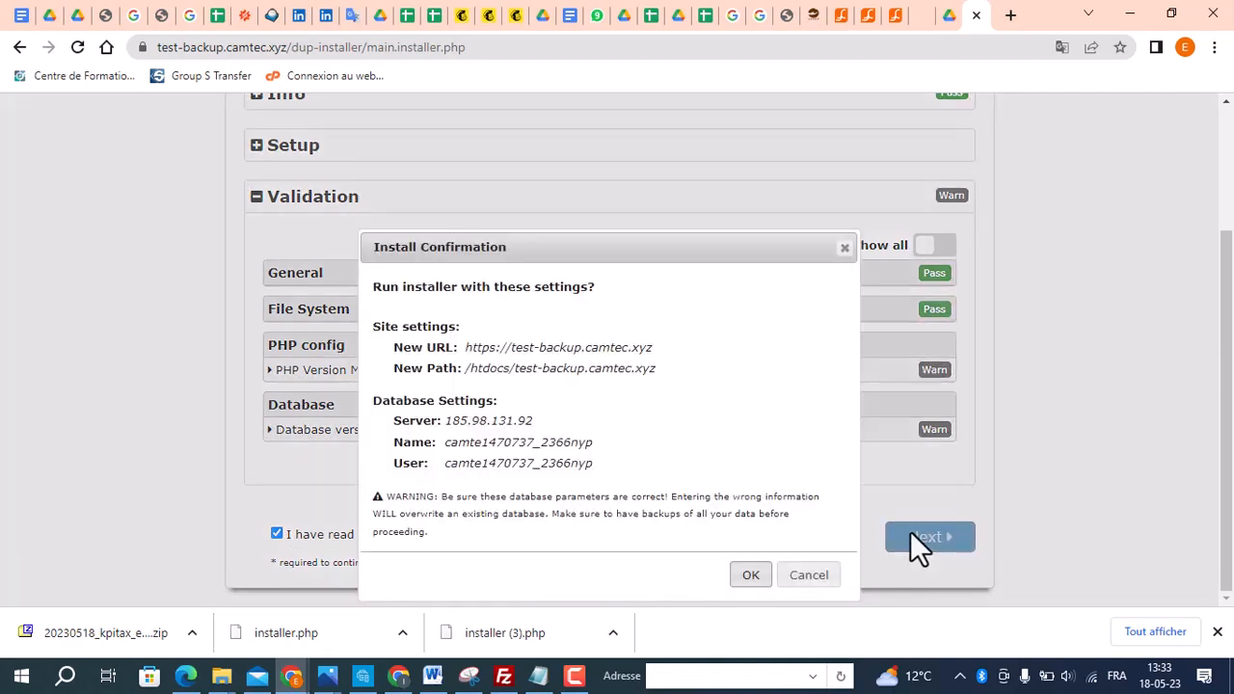
click(749, 575)
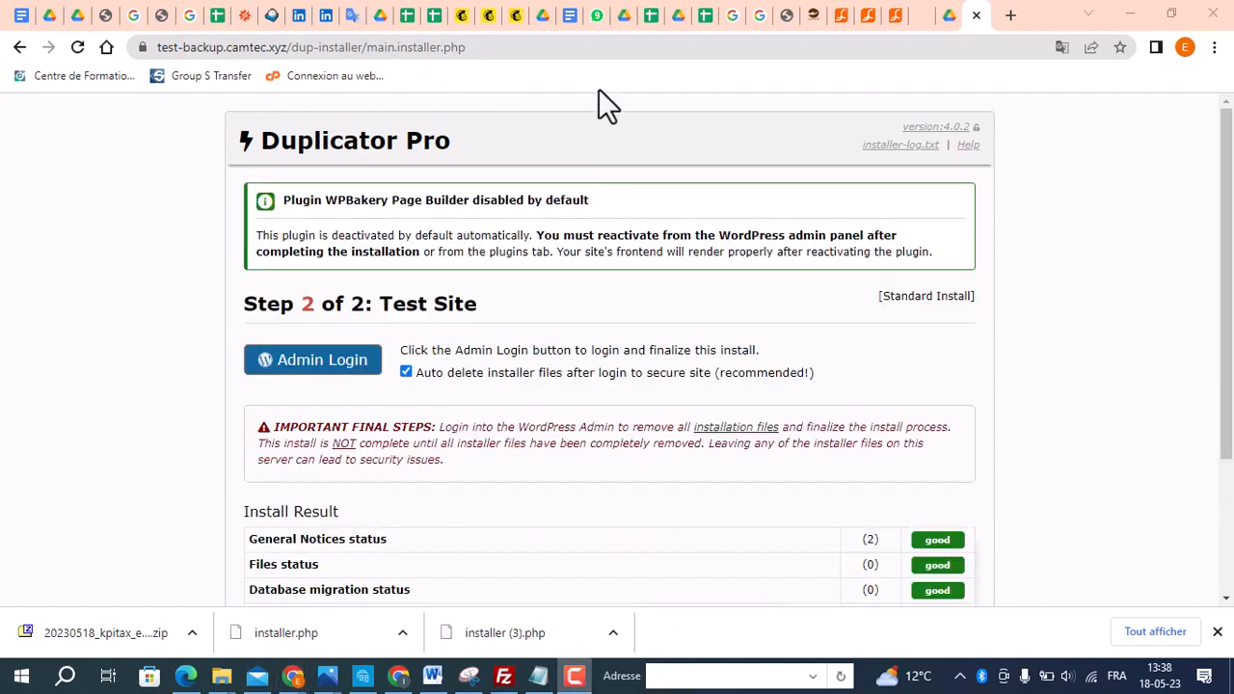
scroll(875, 304, down, 2)
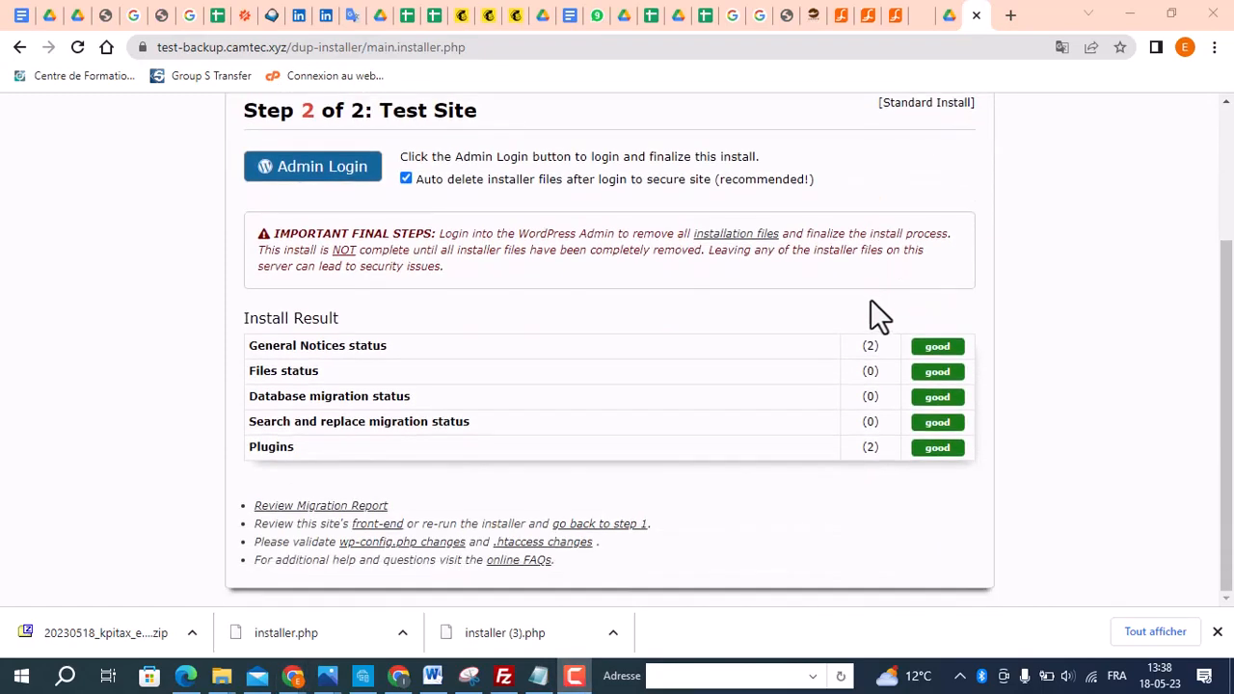
scroll(815, 289, up, 2)
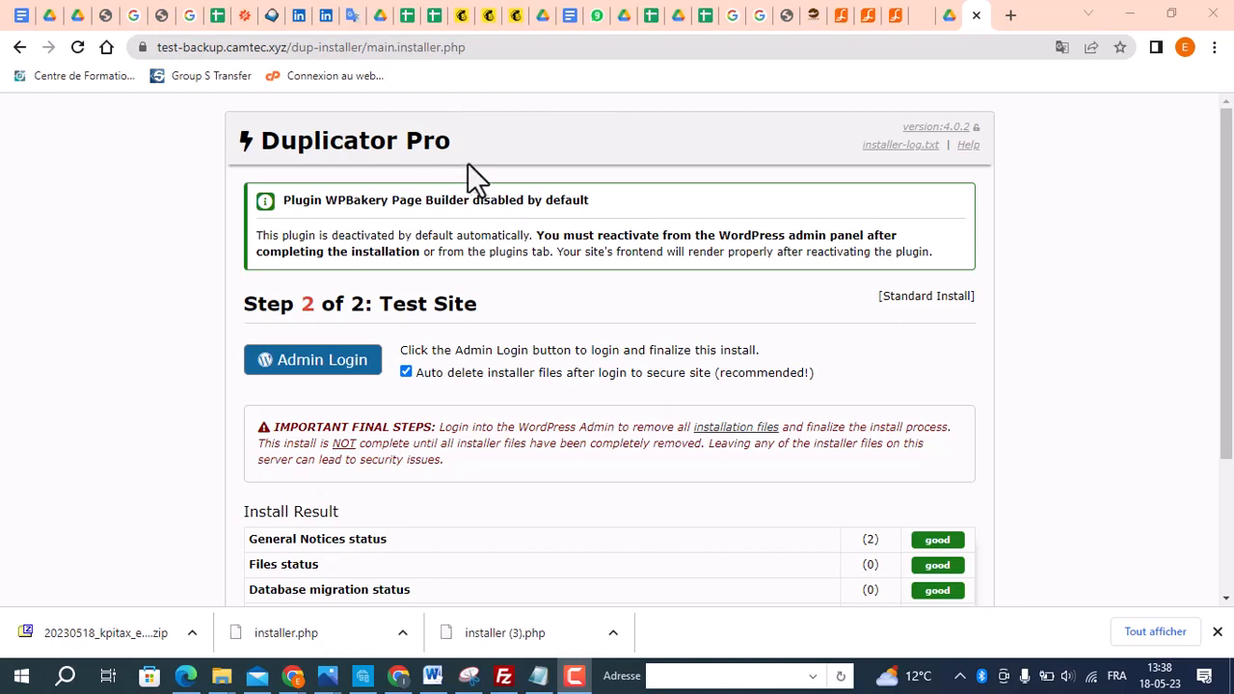
Copy the site's base address from the installer URL and open test-backup.camtec.xyz in a new browser tab.
drag(285, 47, 159, 47)
right_click(191, 52)
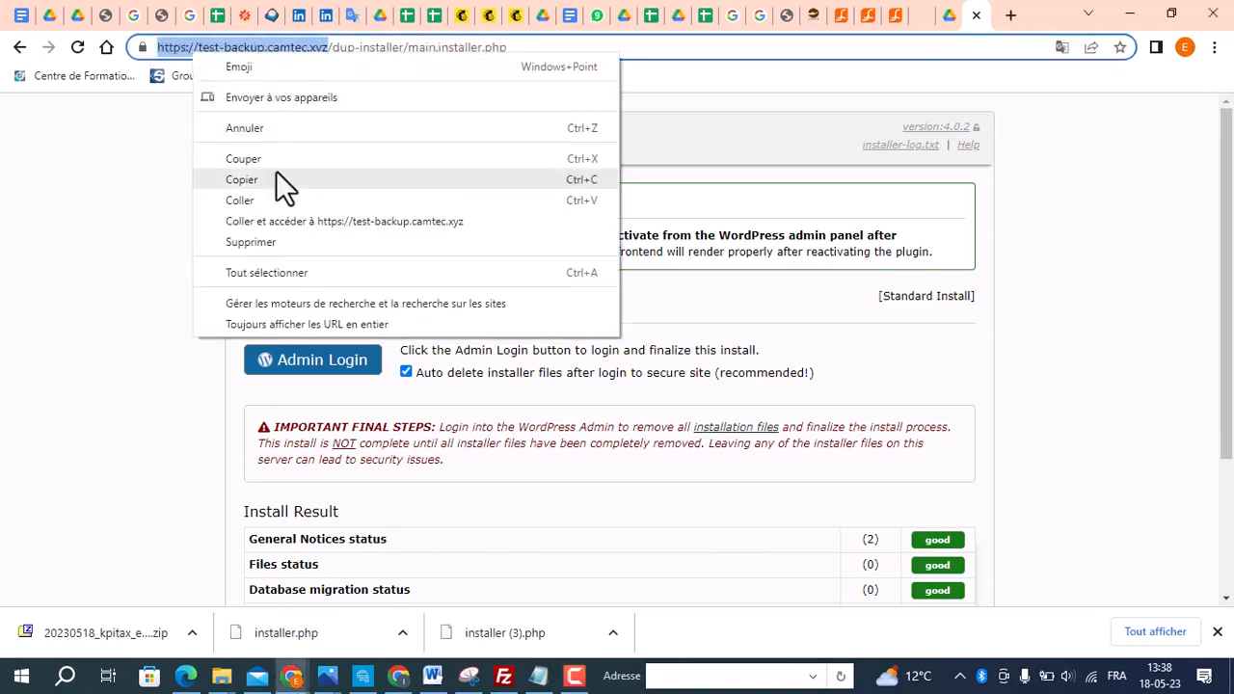
click(252, 181)
click(1011, 17)
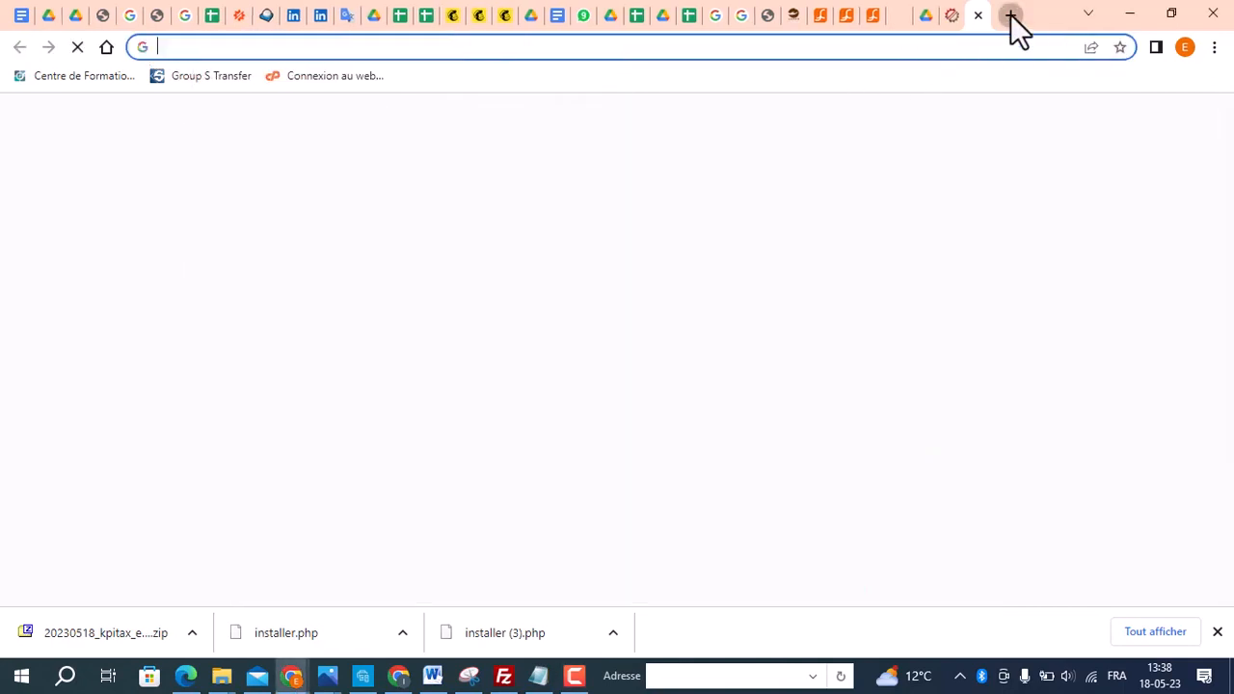
key(ctrl+v)
key(Return)
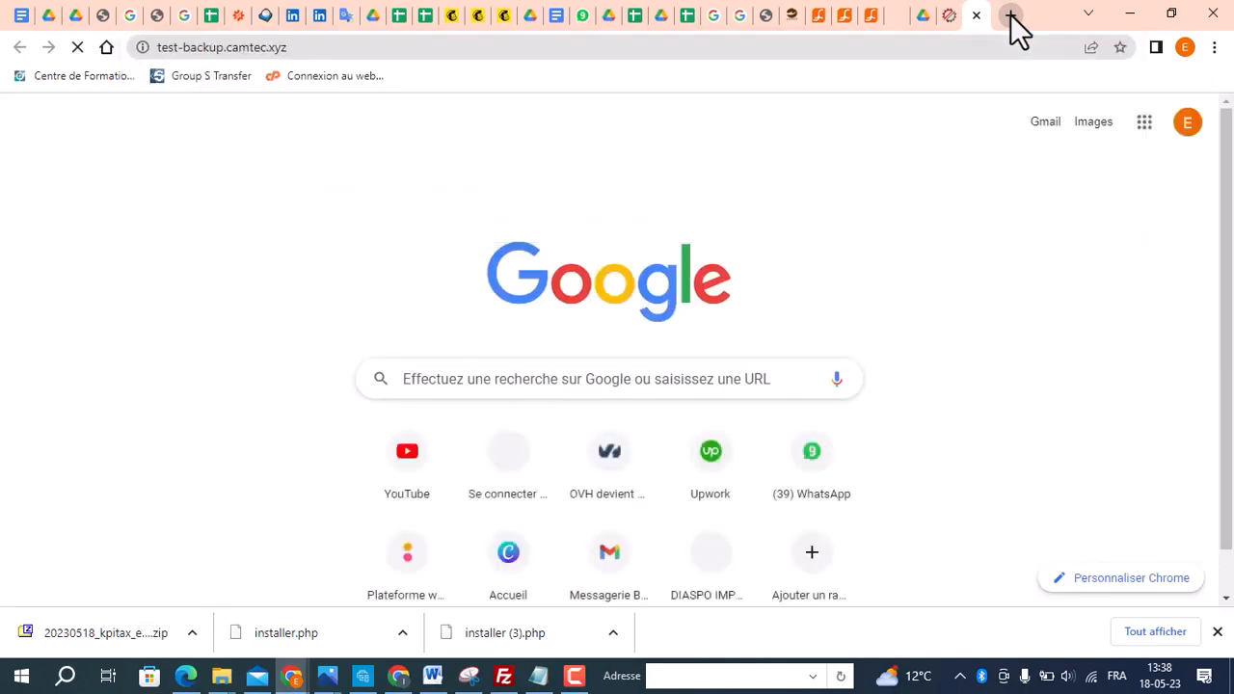
Look through the restored home page down to its footer to check that its sections and images display.
scroll(1104, 273, down, 10)
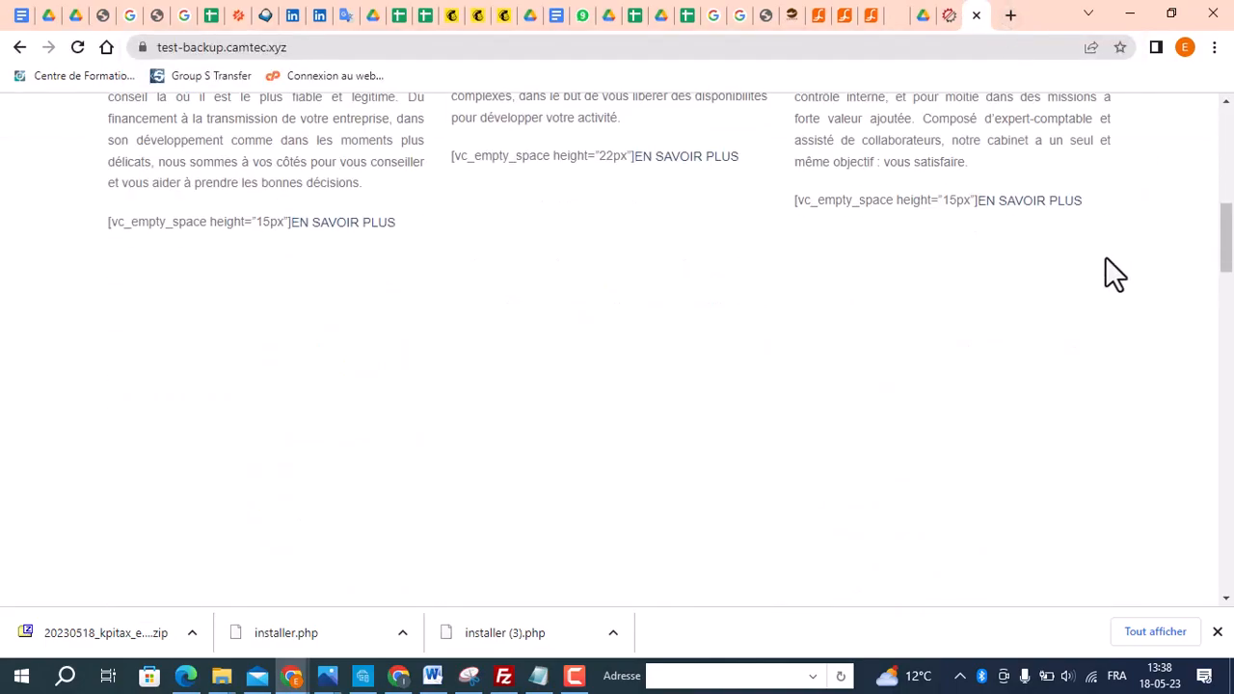
scroll(1072, 272, down, 15)
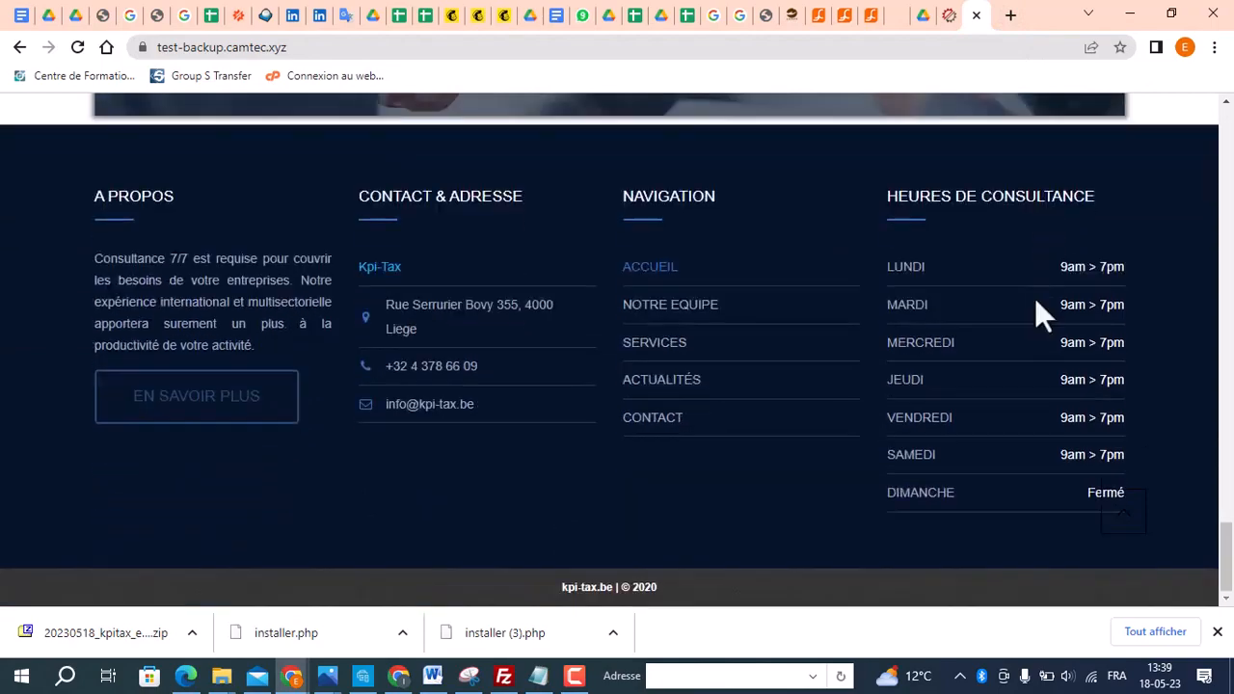
scroll(1035, 280, up, 8)
scroll(1035, 260, up, 5)
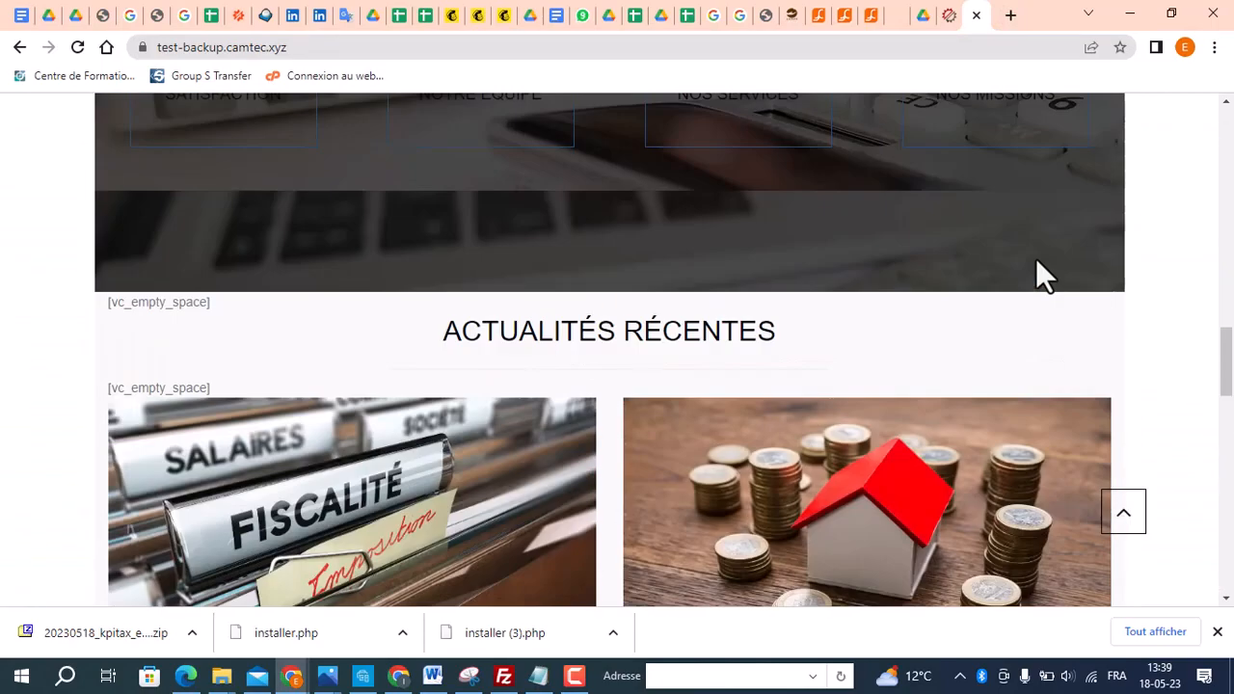
scroll(1035, 260, up, 2)
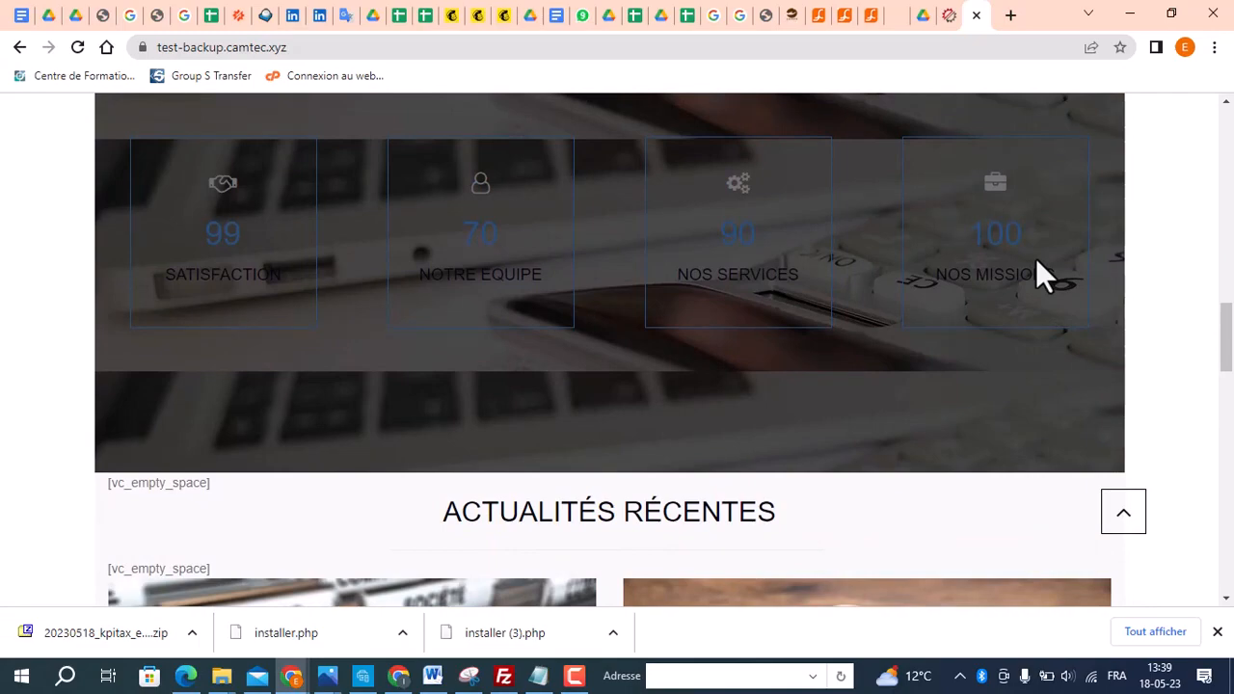
scroll(1035, 257, down, 15)
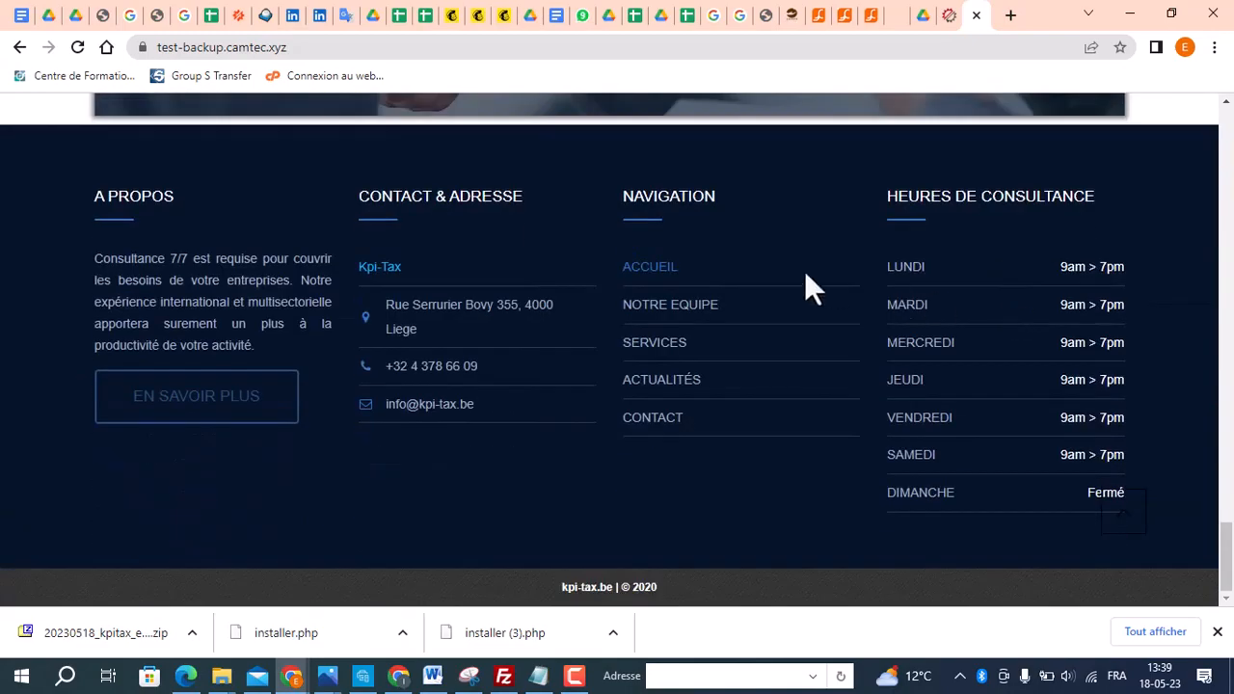
Open the restored site's NOTRE EQUIPE page and check its content down to the footer.
click(678, 311)
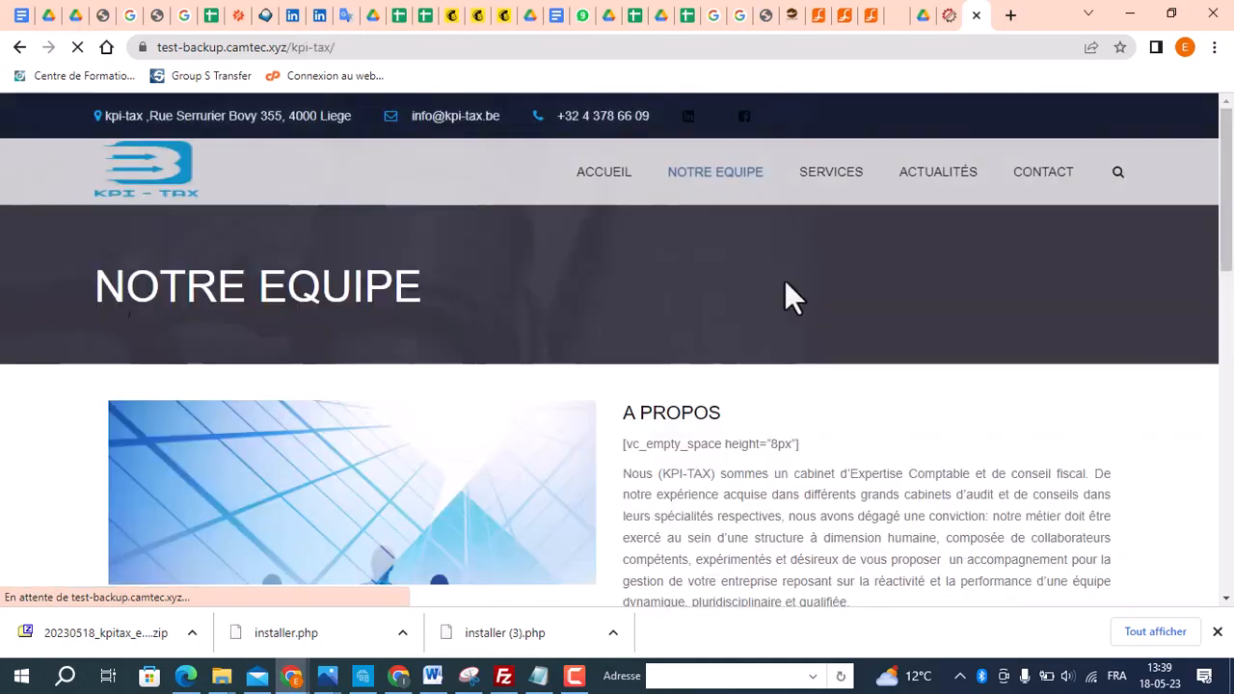
scroll(787, 280, down, 15)
scroll(799, 291, down, 3)
scroll(798, 292, up, 11)
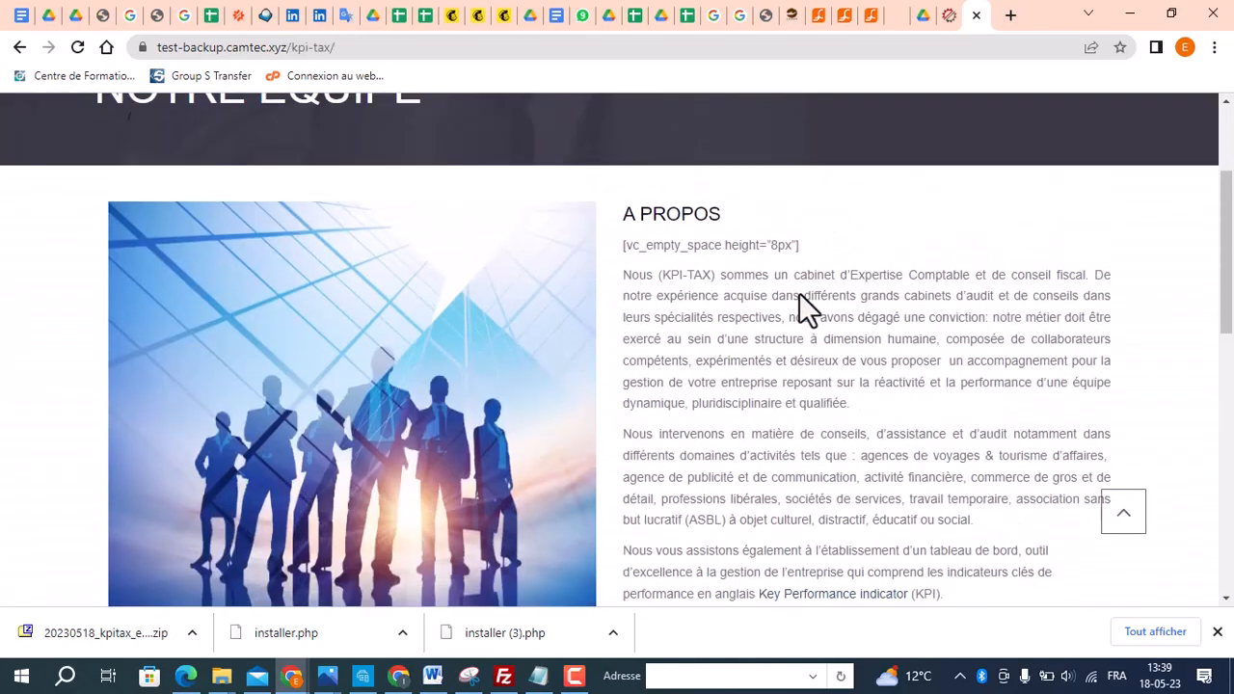
scroll(798, 291, down, 12)
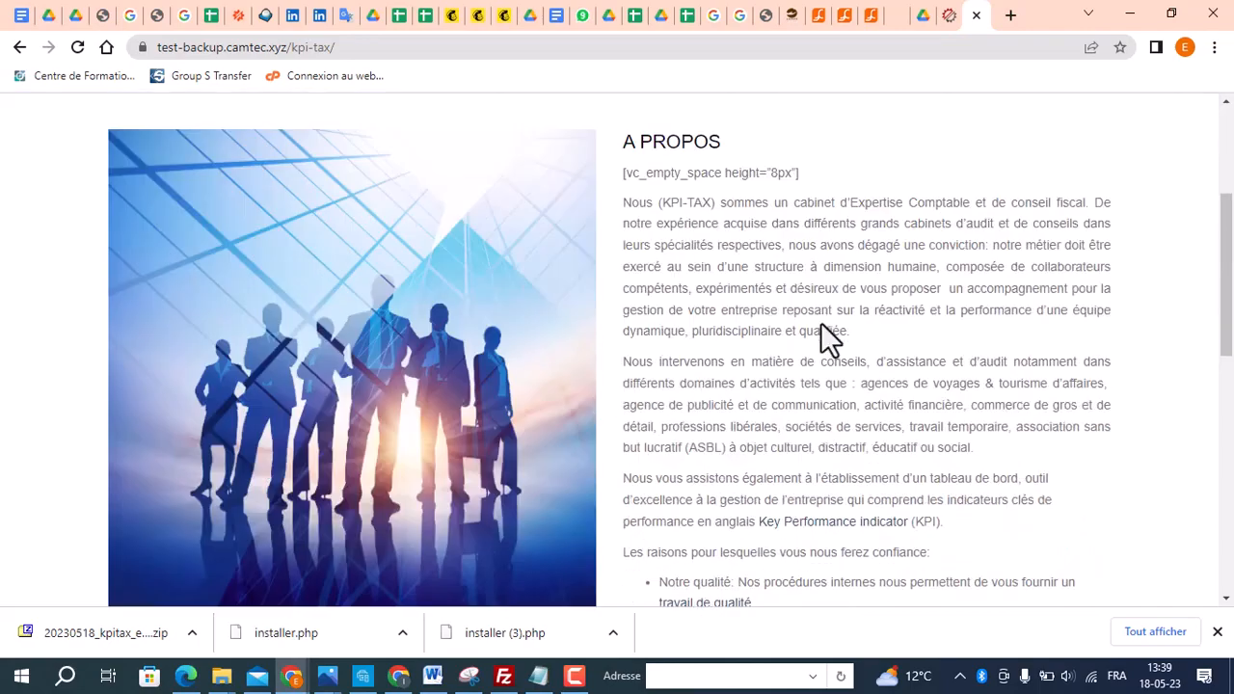
scroll(832, 318, down, 1)
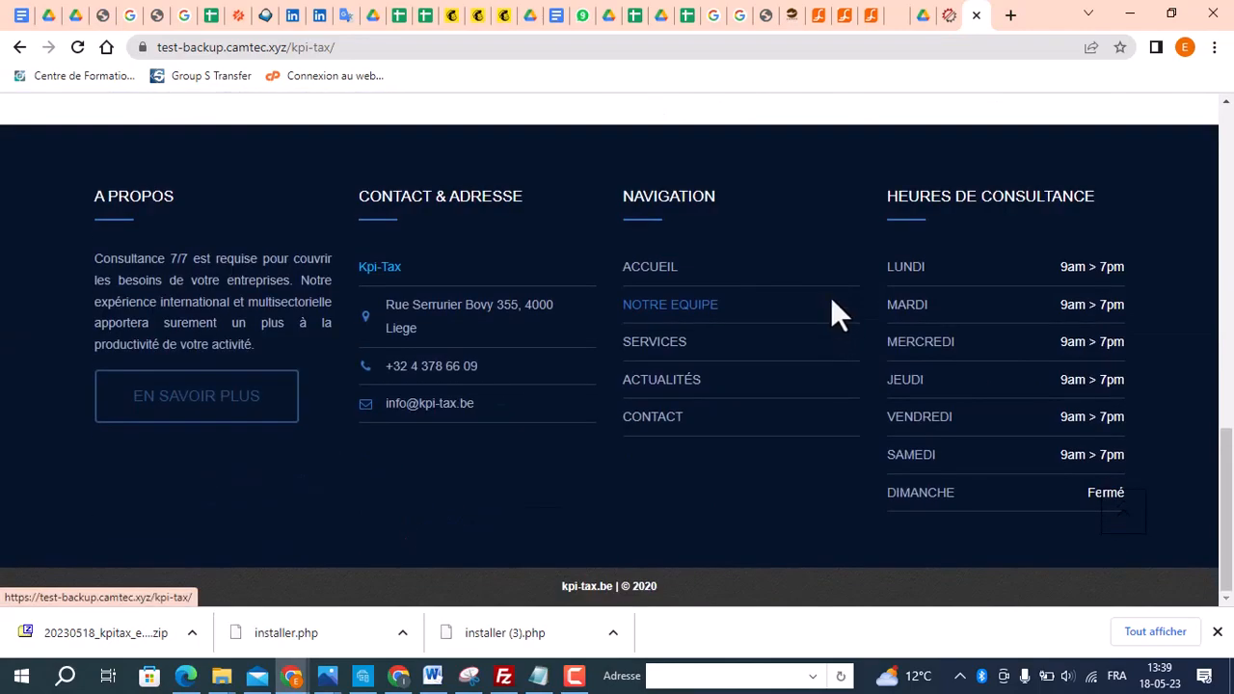